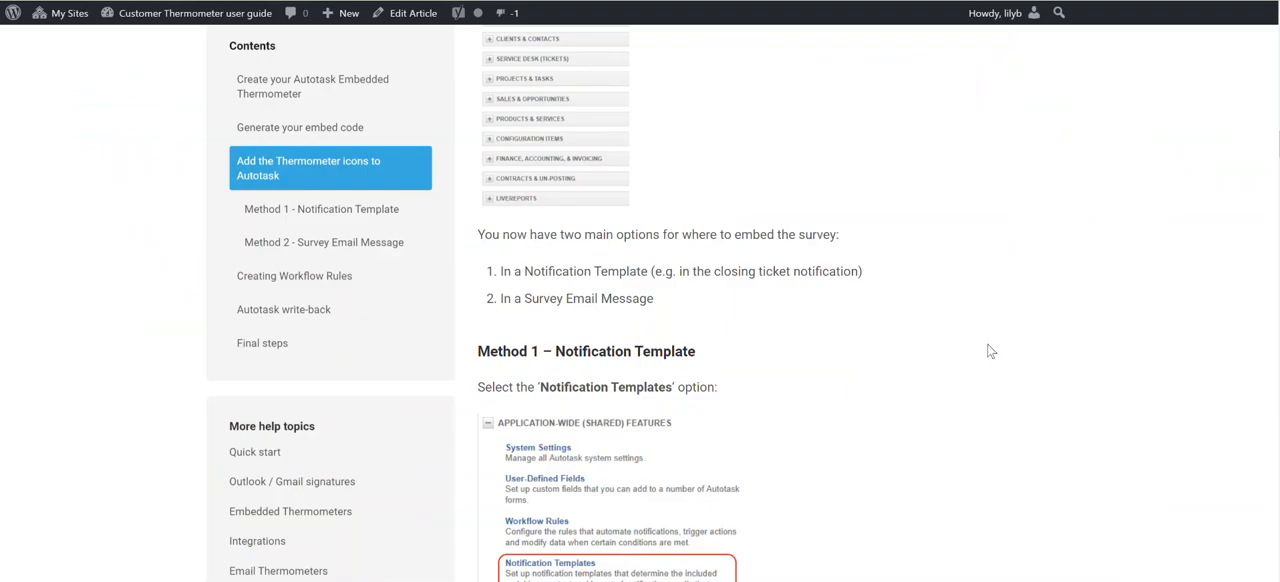
Switch from the Autotask user guide to Customer Thermometer and open the list of Embedded Thermometers.
{"action": "scroll", "coordinate": [990, 345], "scroll_direction": "down", "scroll_amount": 1}
{"action": "scroll", "coordinate": [996, 349], "scroll_direction": "down", "scroll_amount": 1}
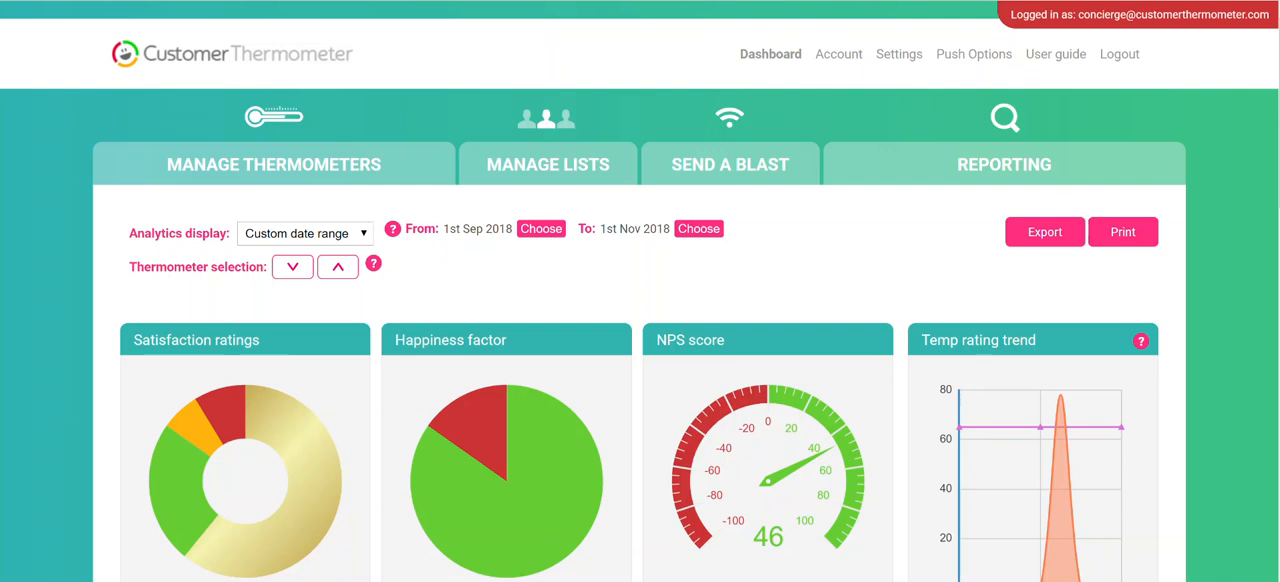
{"action": "left_click", "coordinate": [288, 181]}
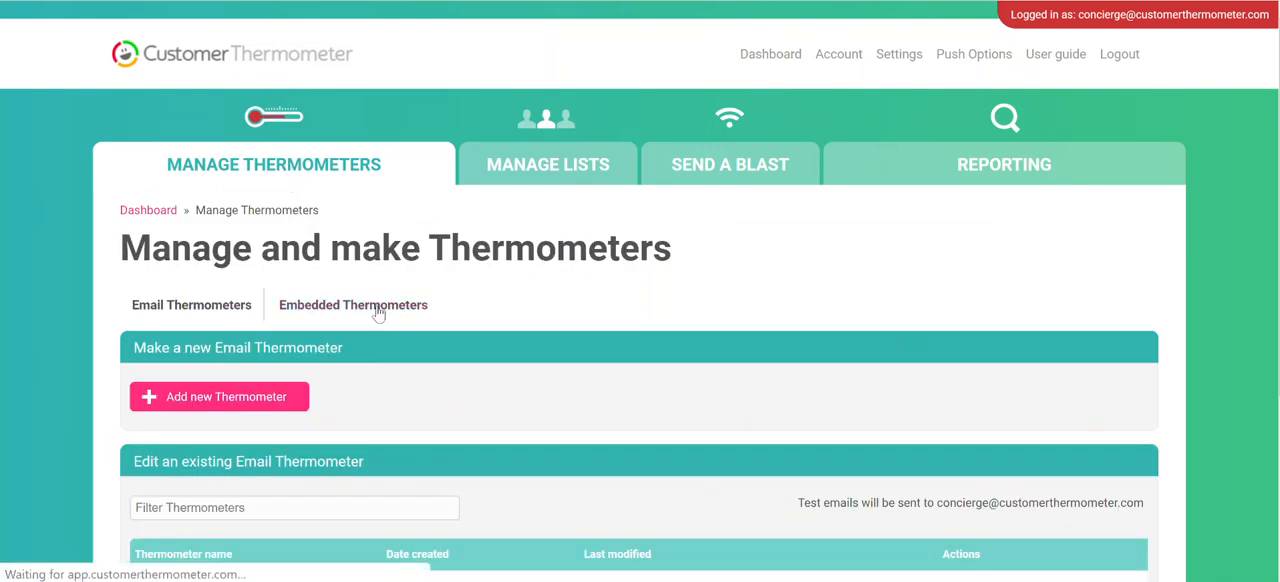
{"action": "left_click", "coordinate": [425, 303]}
{"action": "scroll", "coordinate": [617, 291], "scroll_direction": "down", "scroll_amount": 1}
{"action": "scroll", "coordinate": [617, 291], "scroll_direction": "down", "scroll_amount": 1}
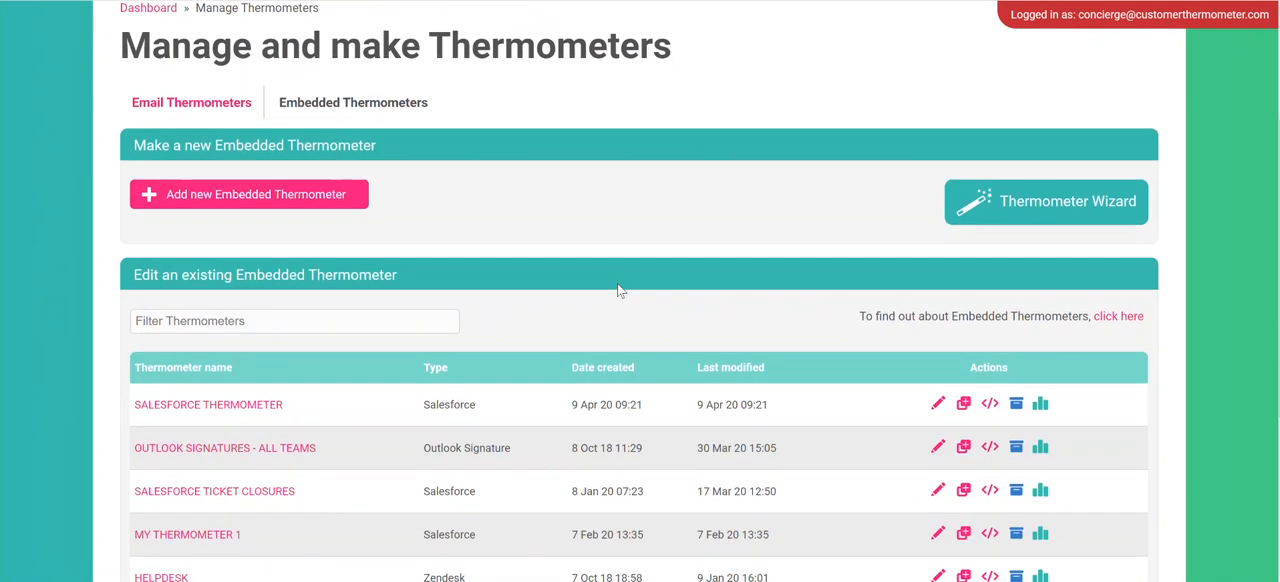
Start a new Embedded Thermometer and set its integration type to Autotask.
{"action": "left_click", "coordinate": [300, 197]}
{"action": "scroll", "coordinate": [437, 250], "scroll_direction": "down", "scroll_amount": 2}
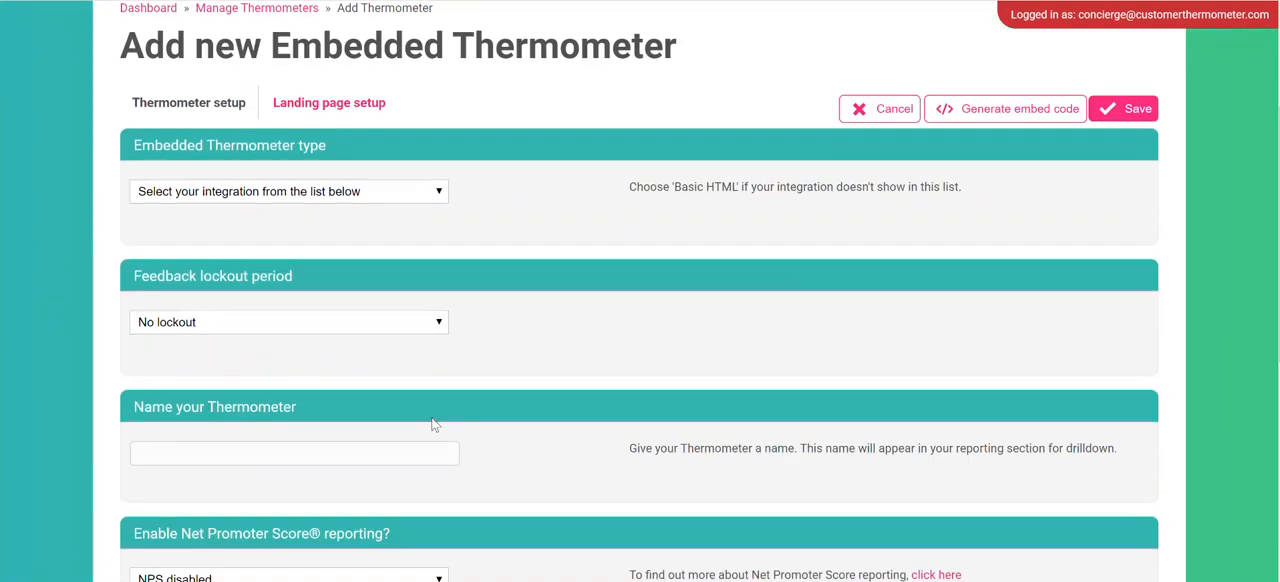
{"action": "left_click", "coordinate": [337, 192]}
{"action": "left_click", "coordinate": [336, 246]}
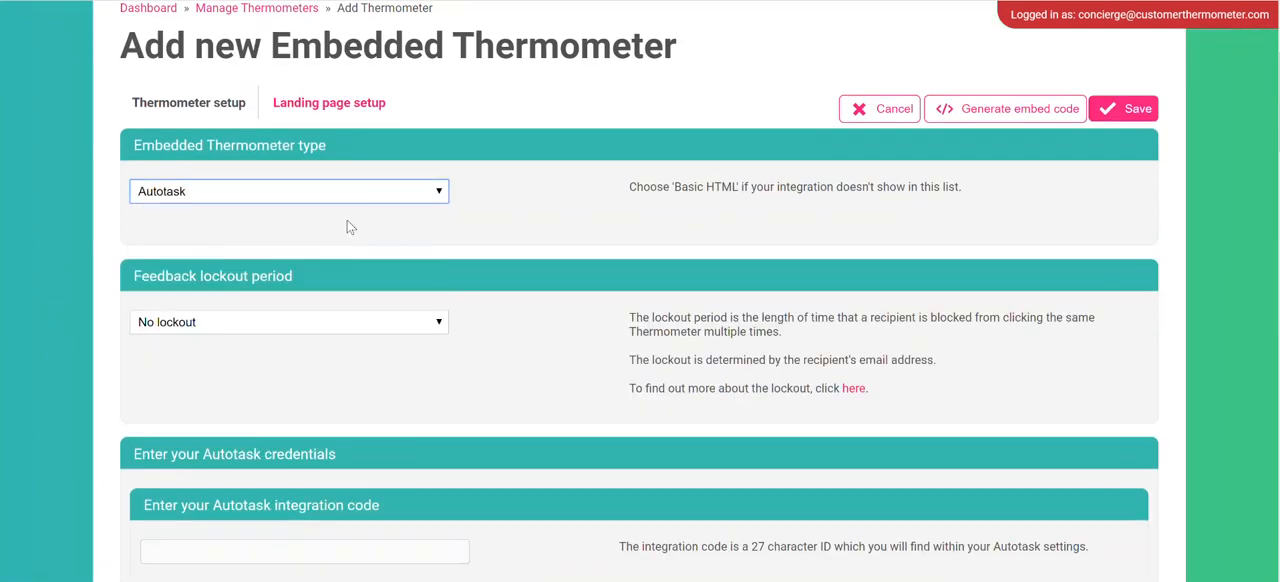
Look over the Autotask thermometer setup form and the user guide article on creating an Embedded Thermometer.
{"action": "scroll", "coordinate": [450, 270], "scroll_direction": "up", "scroll_amount": 1}
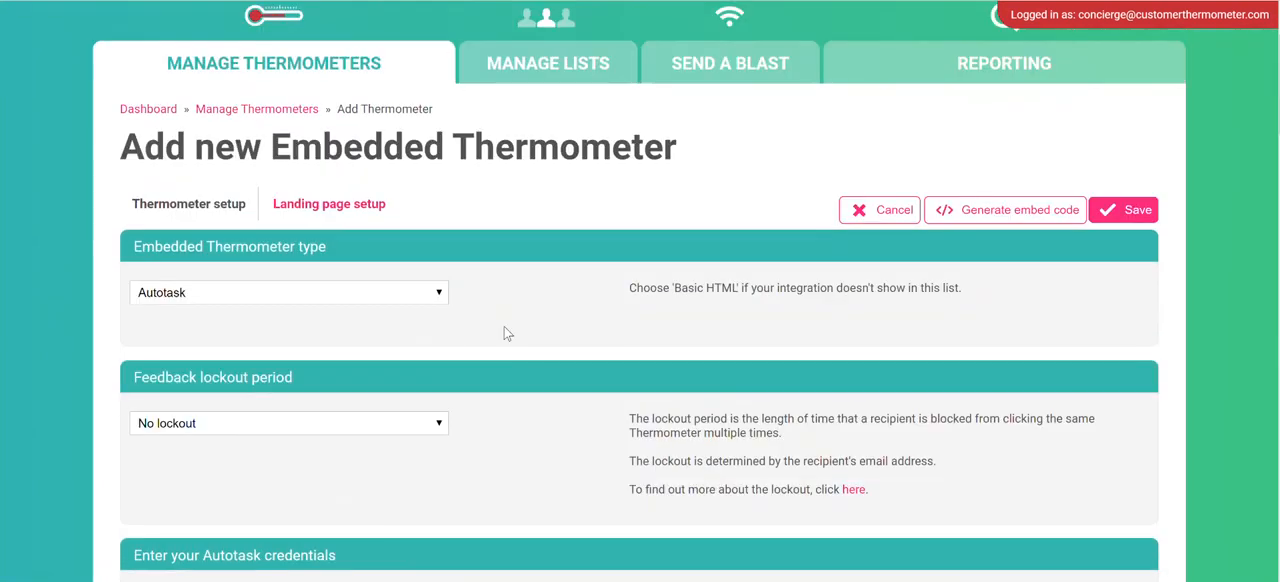
{"action": "scroll", "coordinate": [506, 333], "scroll_direction": "down", "scroll_amount": 10}
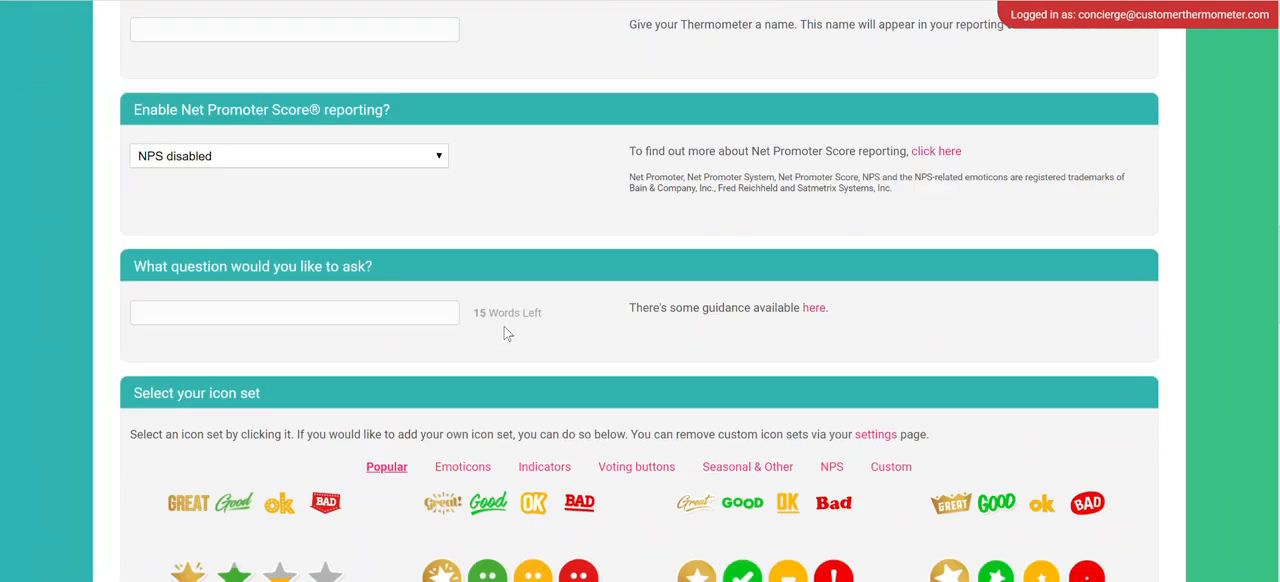
{"action": "scroll", "coordinate": [506, 333], "scroll_direction": "down", "scroll_amount": 3}
{"action": "scroll", "coordinate": [506, 333], "scroll_direction": "up", "scroll_amount": 10}
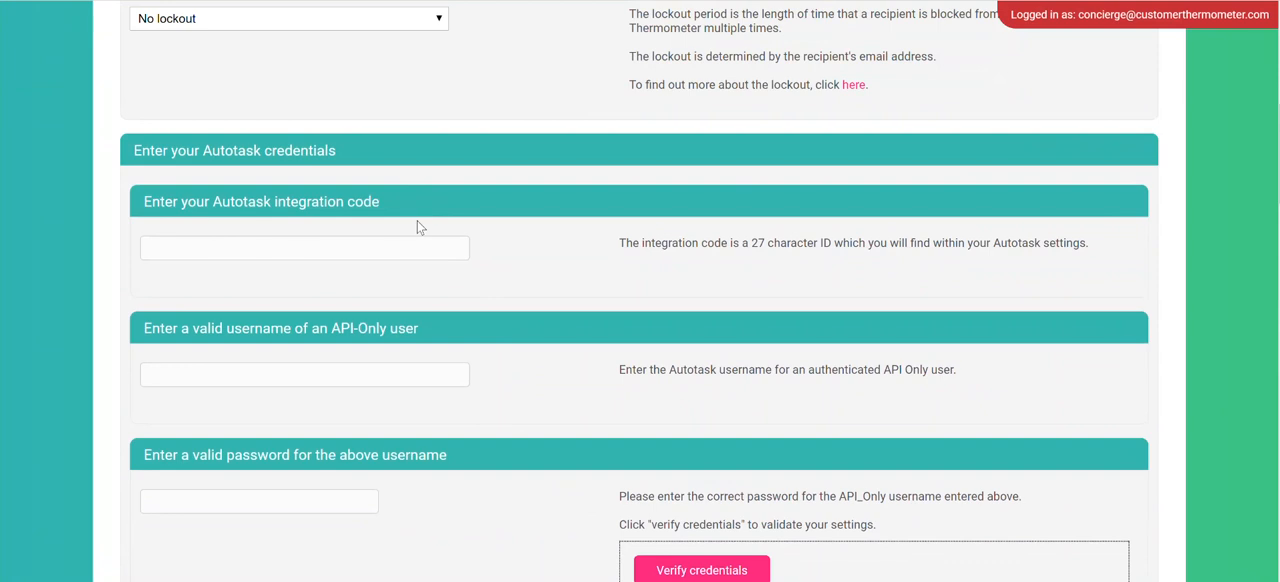
{"action": "scroll", "coordinate": [475, 290], "scroll_direction": "down", "scroll_amount": 4}
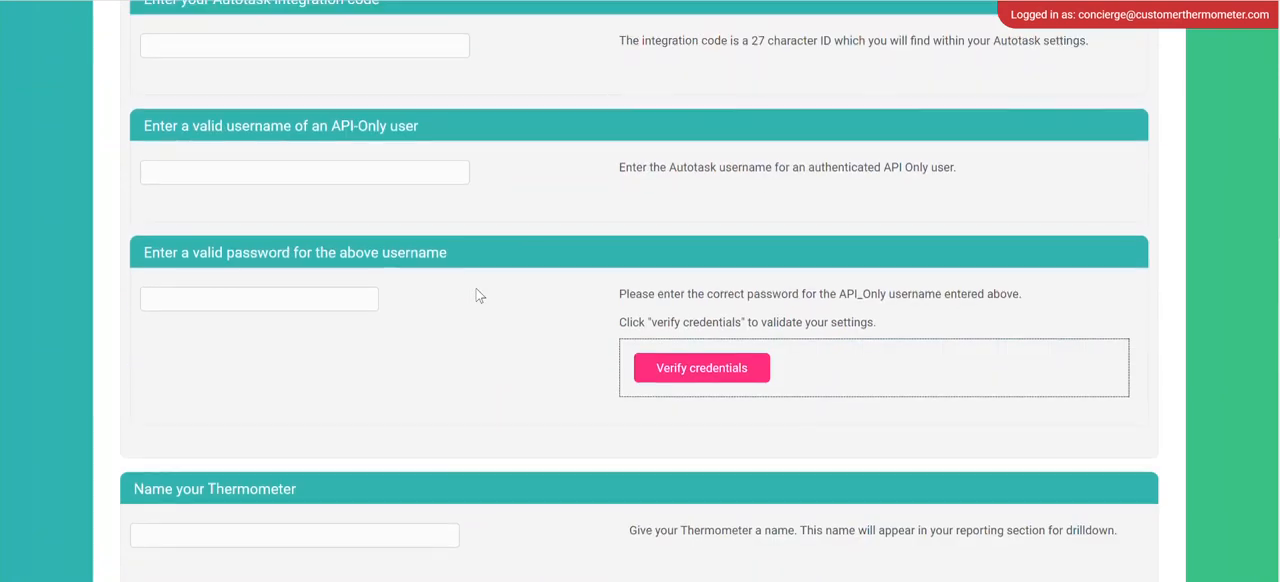
{"action": "scroll", "coordinate": [450, 338], "scroll_direction": "down", "scroll_amount": 7}
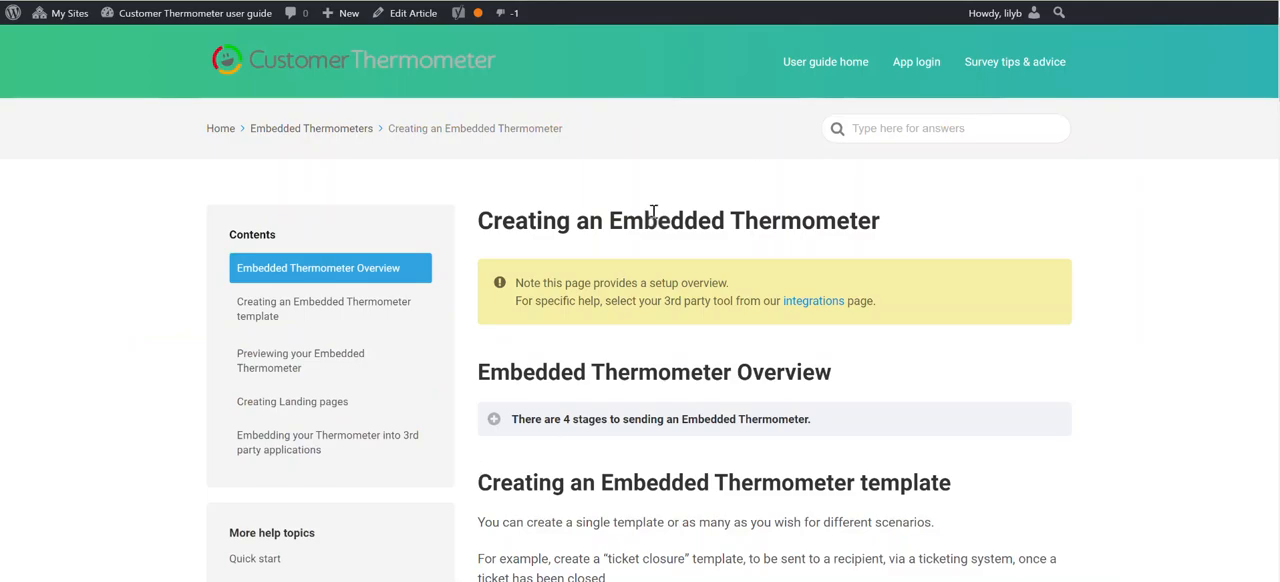
{"action": "scroll", "coordinate": [677, 394], "scroll_direction": "down", "scroll_amount": 6}
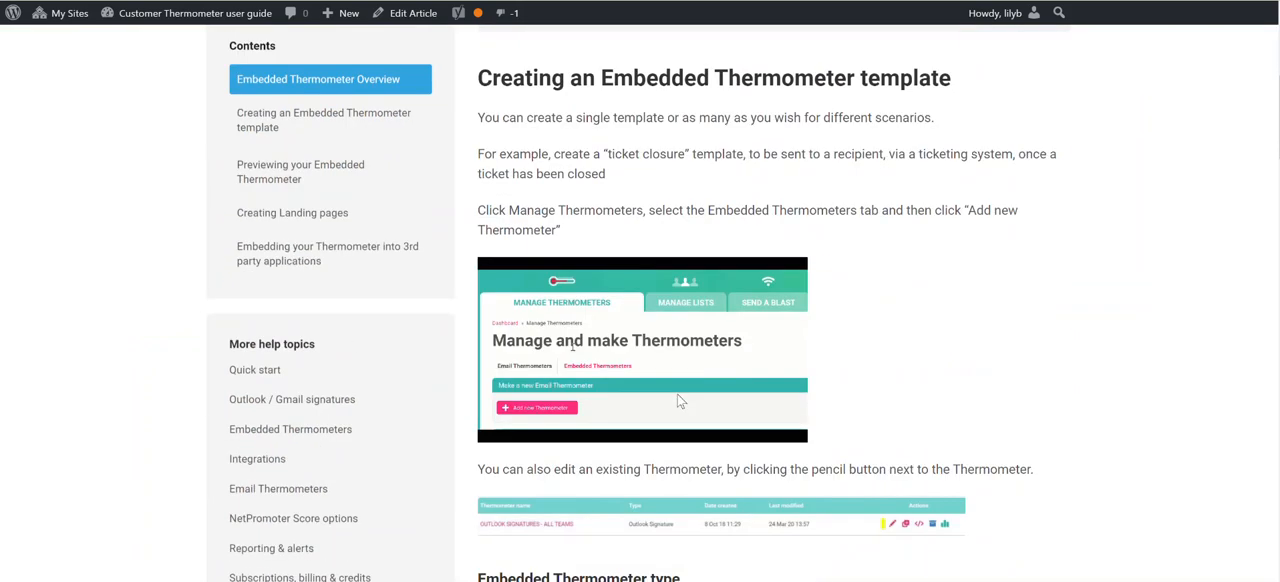
{"action": "scroll", "coordinate": [682, 394], "scroll_direction": "down", "scroll_amount": 10}
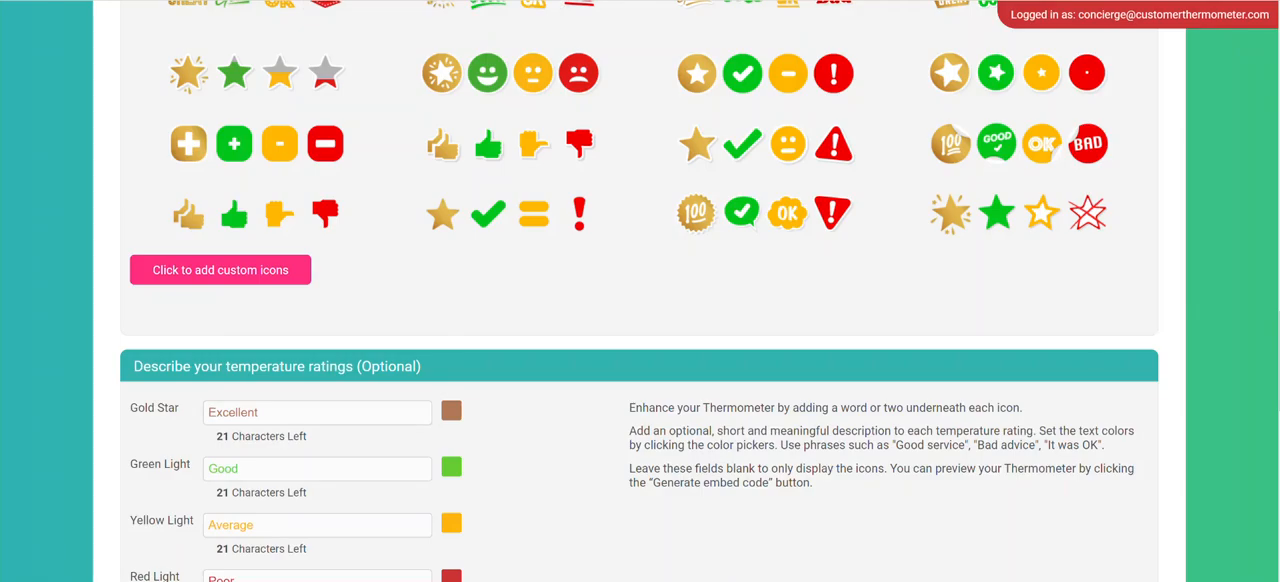
Examine the thermometer type, lockout period and Autotask credential fields, including integration code, API-only username, password and verification.
{"action": "scroll", "coordinate": [423, 223], "scroll_direction": "up", "scroll_amount": 15}
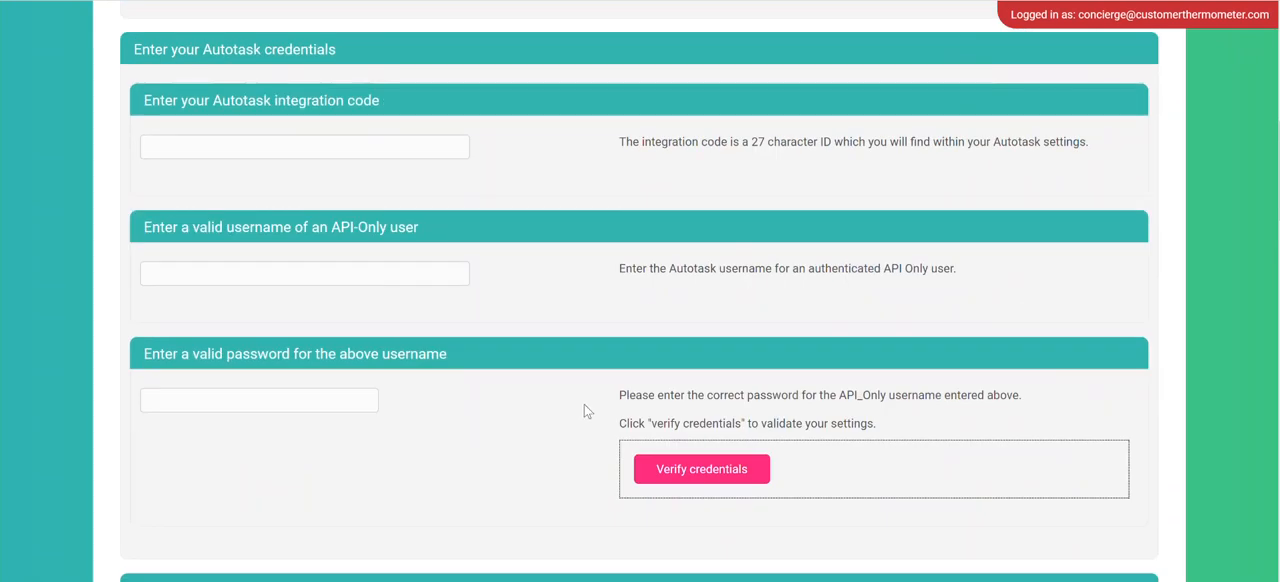
{"action": "scroll", "coordinate": [573, 399], "scroll_direction": "up", "scroll_amount": 5}
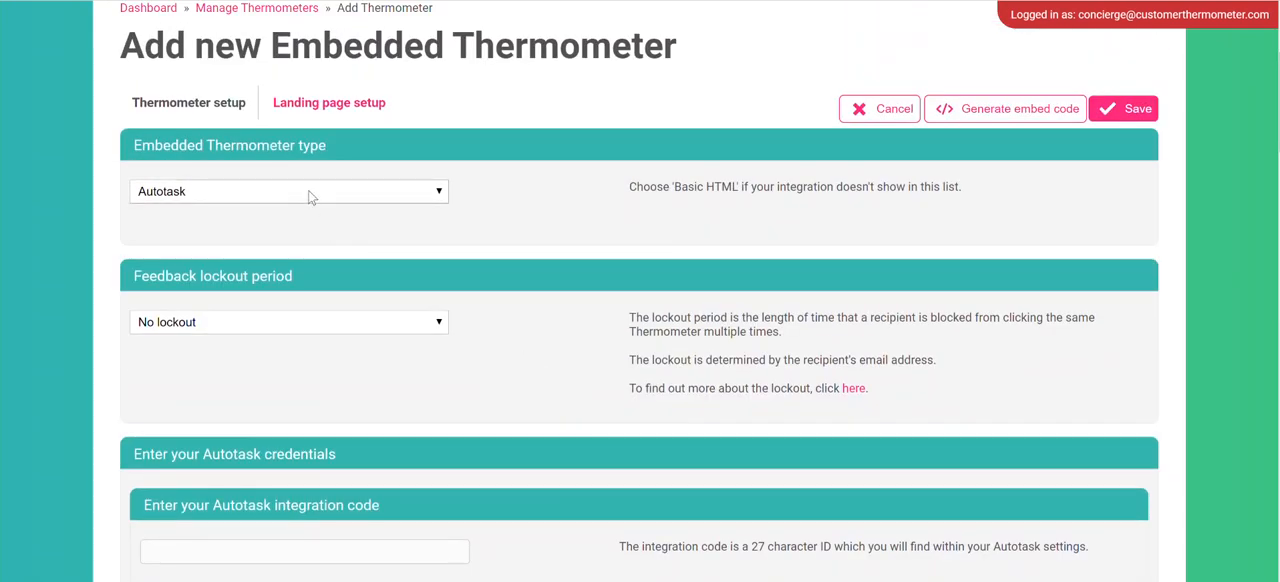
{"action": "scroll", "coordinate": [389, 243], "scroll_direction": "down", "scroll_amount": 4}
{"action": "scroll", "coordinate": [443, 260], "scroll_direction": "down", "scroll_amount": 2}
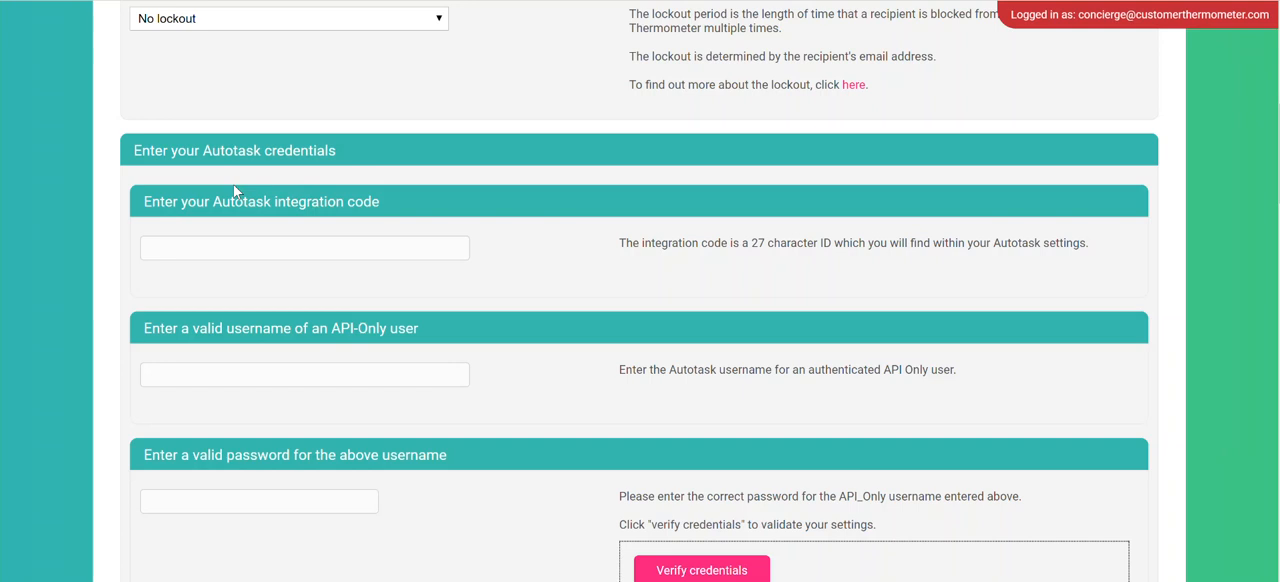
{"action": "scroll", "coordinate": [250, 190], "scroll_direction": "down", "scroll_amount": 1}
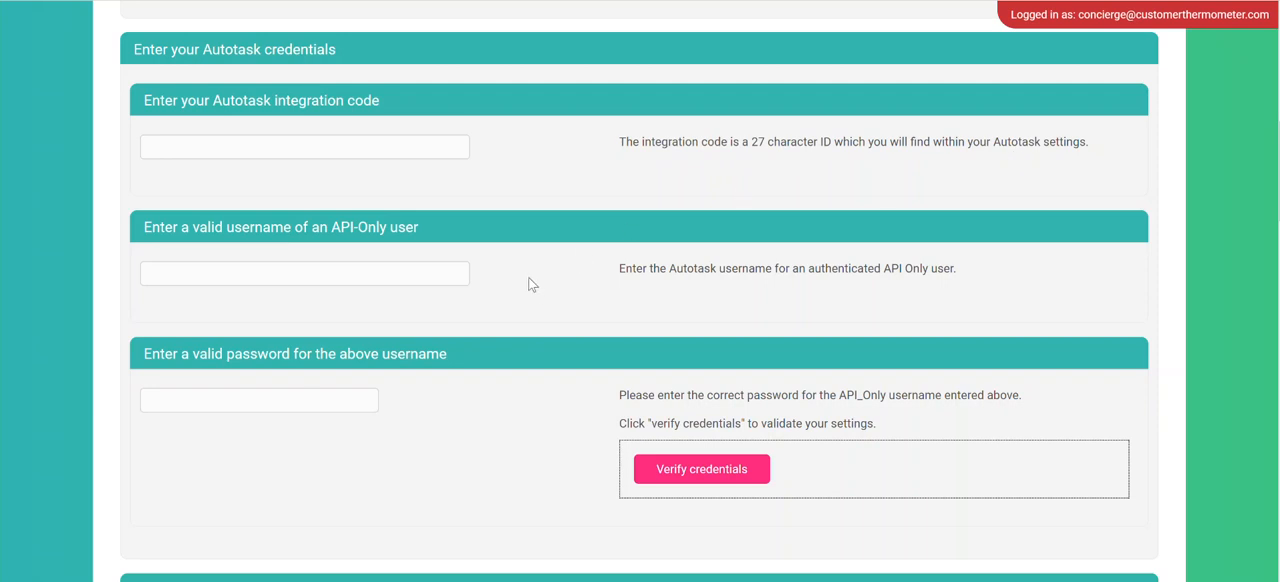
{"action": "scroll", "coordinate": [531, 285], "scroll_direction": "down", "scroll_amount": 1}
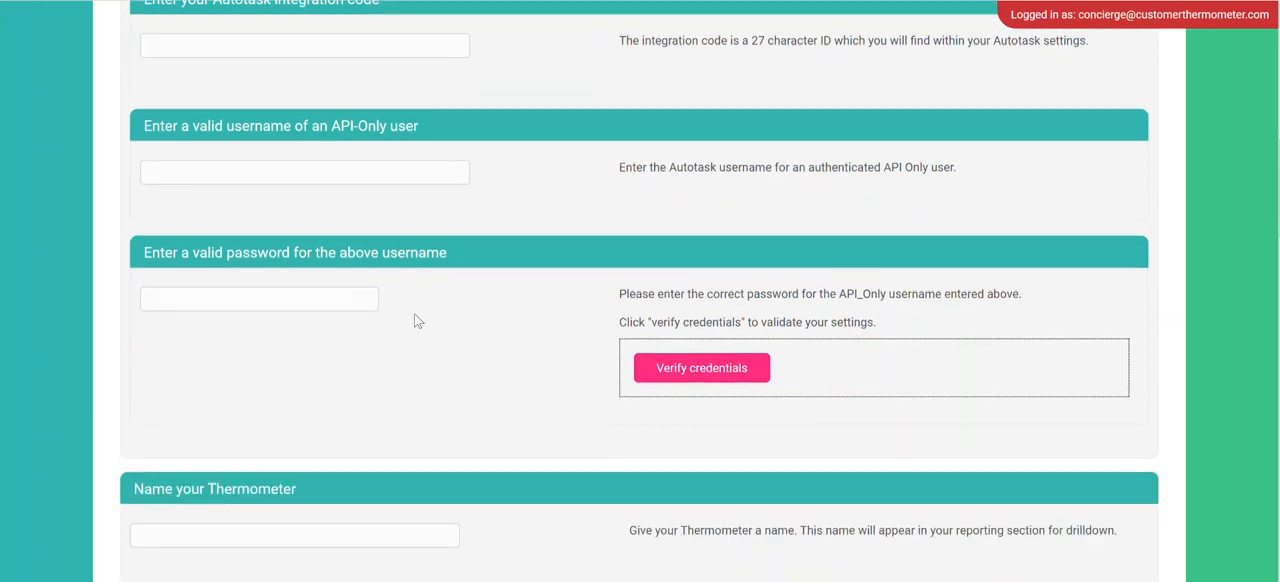
{"action": "scroll", "coordinate": [418, 321], "scroll_direction": "up", "scroll_amount": 1}
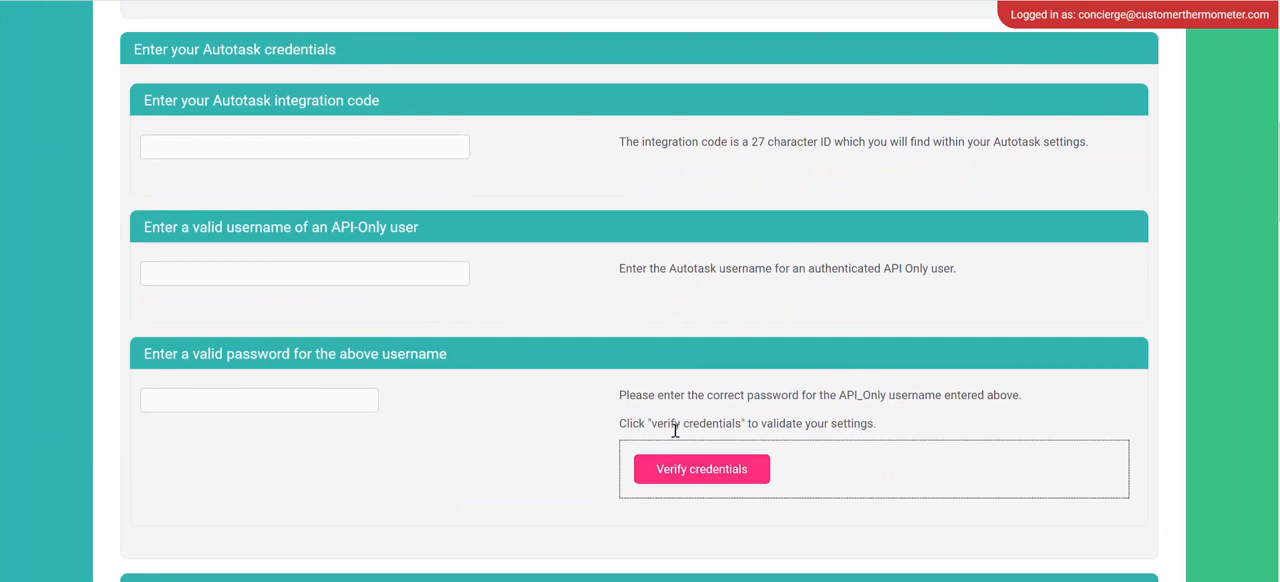
{"action": "scroll", "coordinate": [523, 190], "scroll_direction": "down", "scroll_amount": 3}
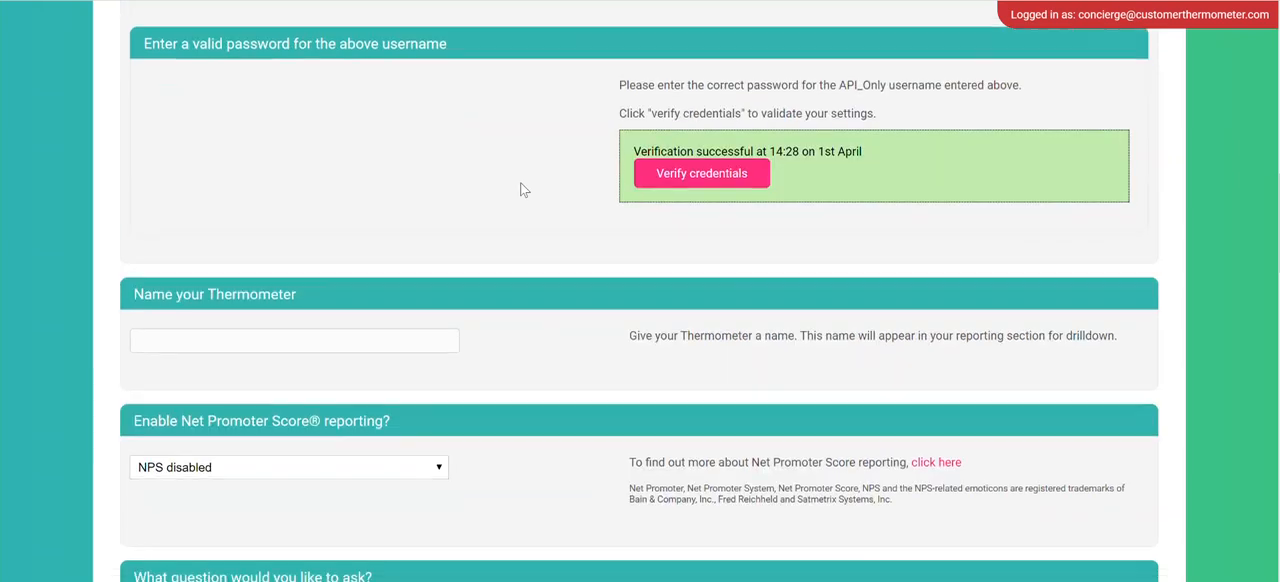
Examine the thermometer's name, Net Promoter Score options, survey question, icon sets and rating description fields.
{"action": "scroll", "coordinate": [523, 190], "scroll_direction": "down", "scroll_amount": 1}
{"action": "scroll", "coordinate": [518, 177], "scroll_direction": "down", "scroll_amount": 1}
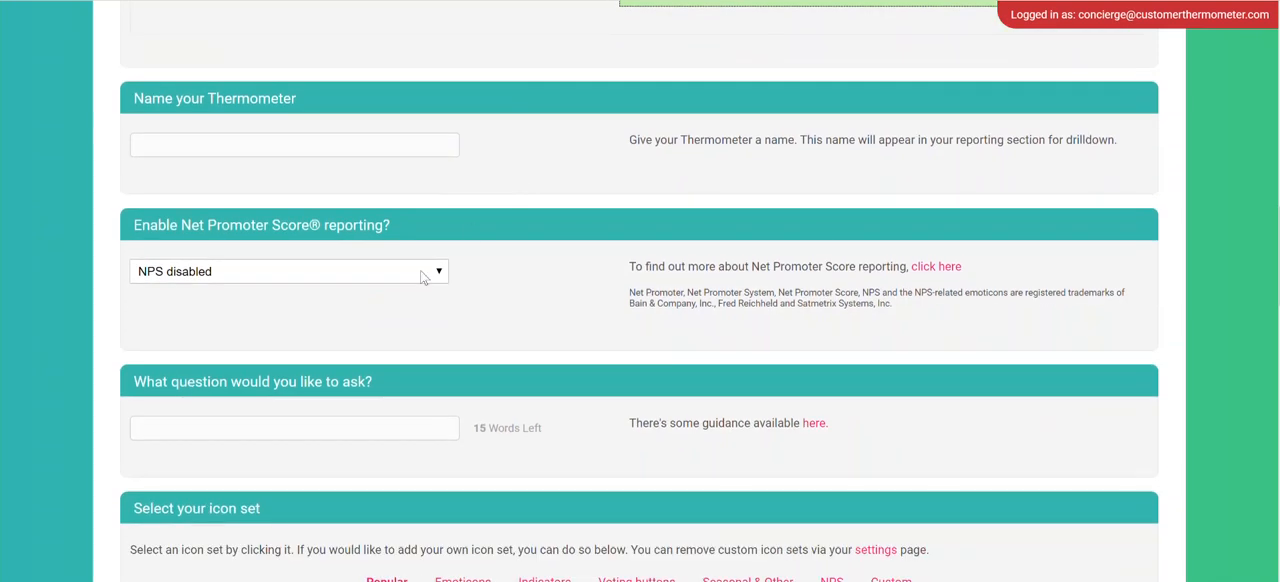
{"action": "left_click", "coordinate": [378, 271]}
{"action": "left_click", "coordinate": [549, 316]}
{"action": "scroll", "coordinate": [550, 313], "scroll_direction": "down", "scroll_amount": 2}
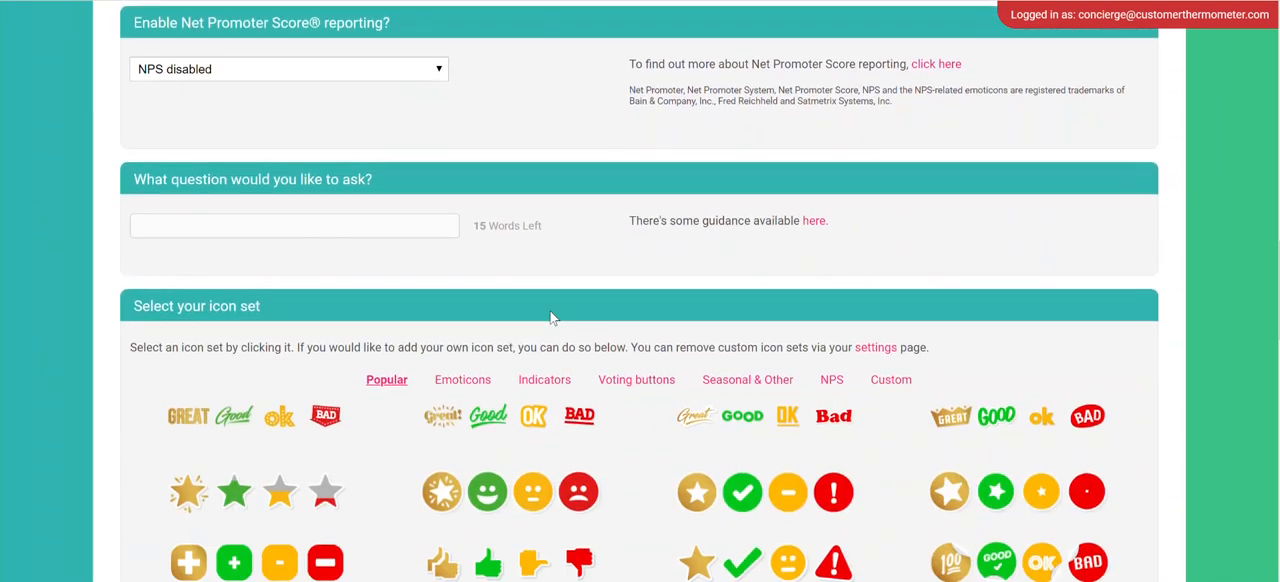
{"action": "scroll", "coordinate": [406, 281], "scroll_direction": "down", "scroll_amount": 8}
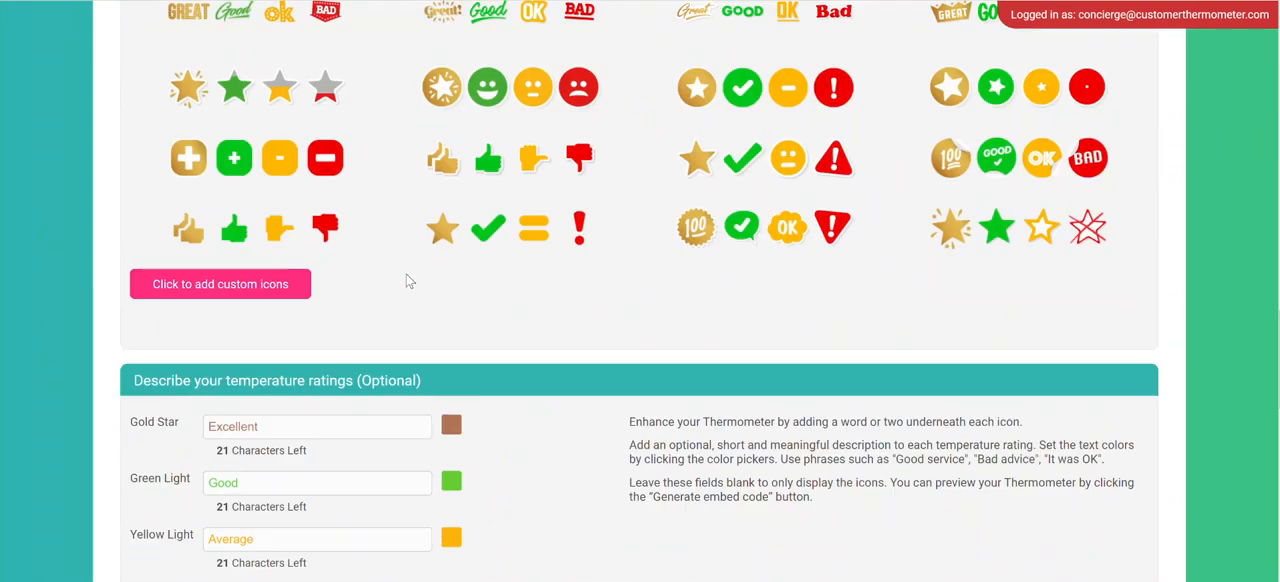
Enable email alerts for the gold, green, yellow and red responses and proceed to the landing page setup.
{"action": "scroll", "coordinate": [406, 281], "scroll_direction": "down", "scroll_amount": 5}
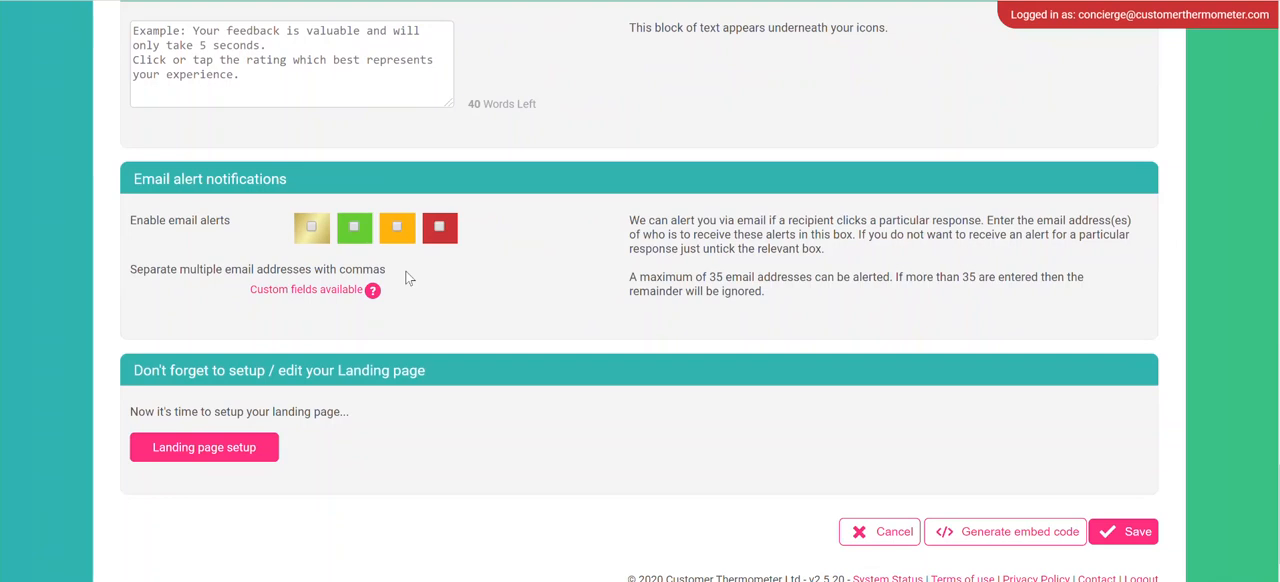
{"action": "scroll", "coordinate": [307, 309], "scroll_direction": "down", "scroll_amount": 2}
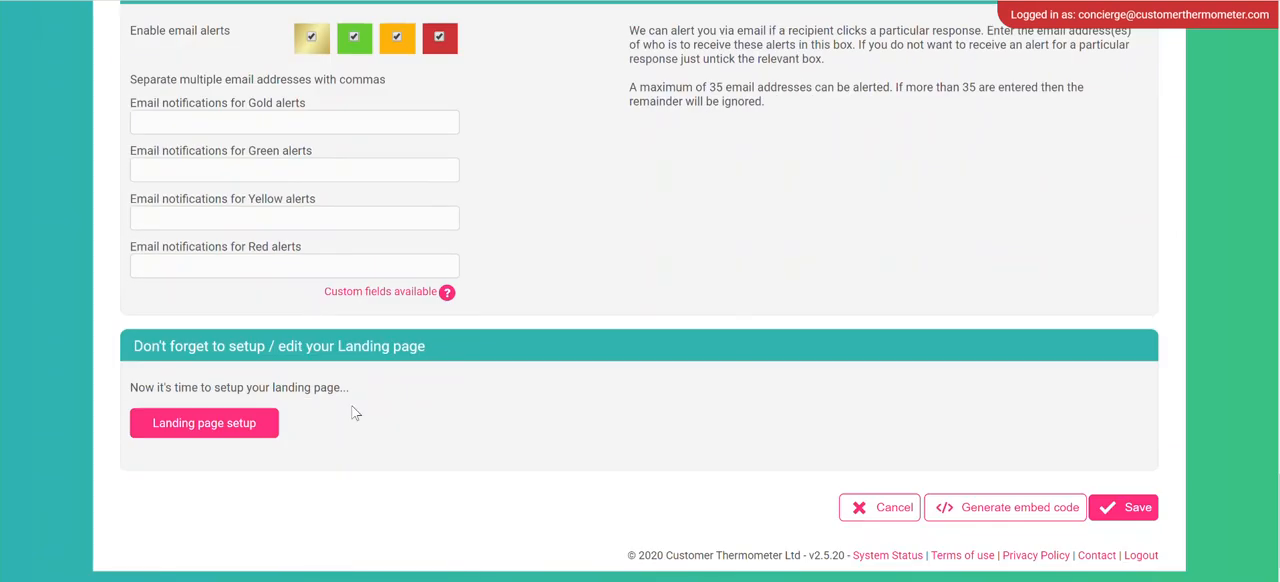
{"action": "left_click", "coordinate": [199, 422]}
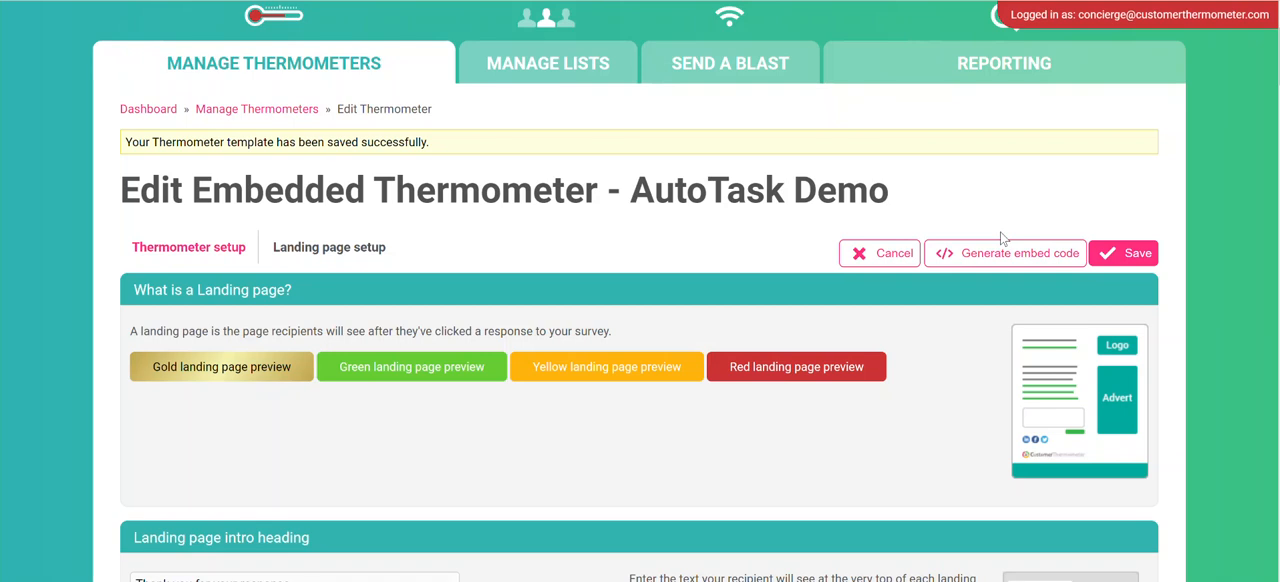
View a sample branded landing page and examine the landing page's comments, thank-you text, image and click confirmation settings.
{"action": "key", "text": "alt+Tab"}
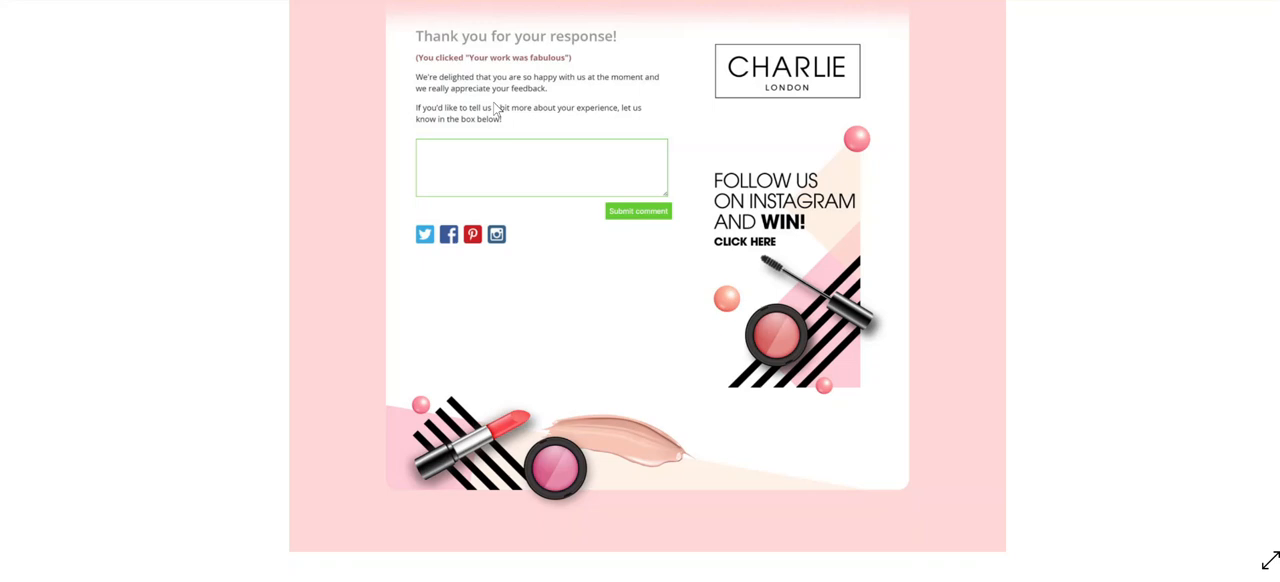
{"action": "left_click", "coordinate": [540, 1]}
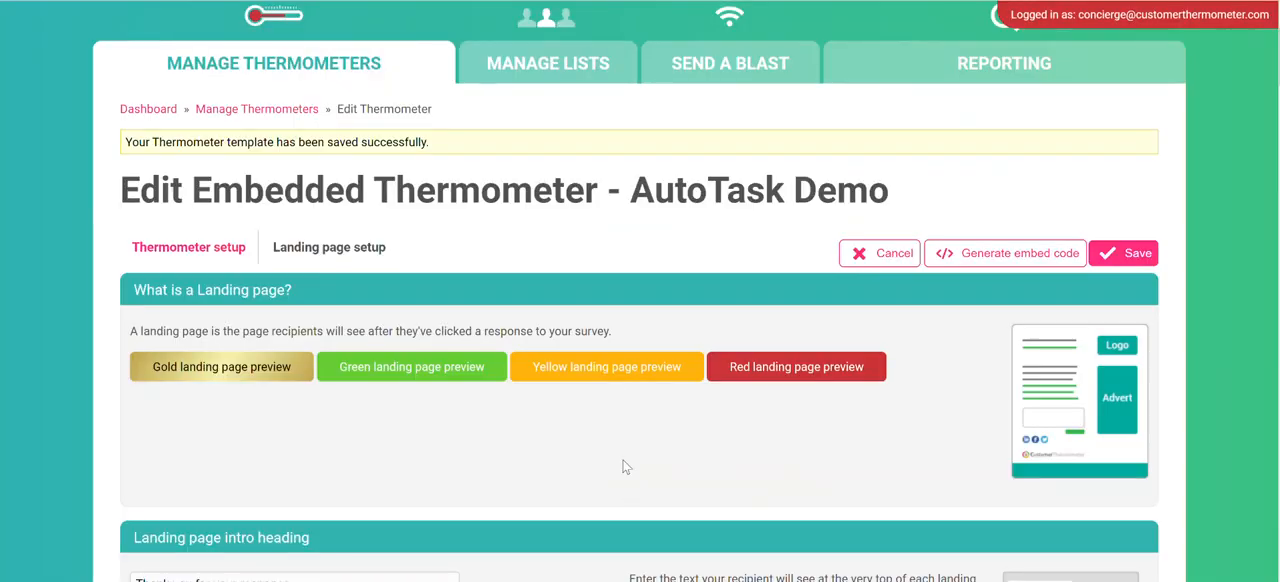
{"action": "scroll", "coordinate": [622, 466], "scroll_direction": "down", "scroll_amount": 10}
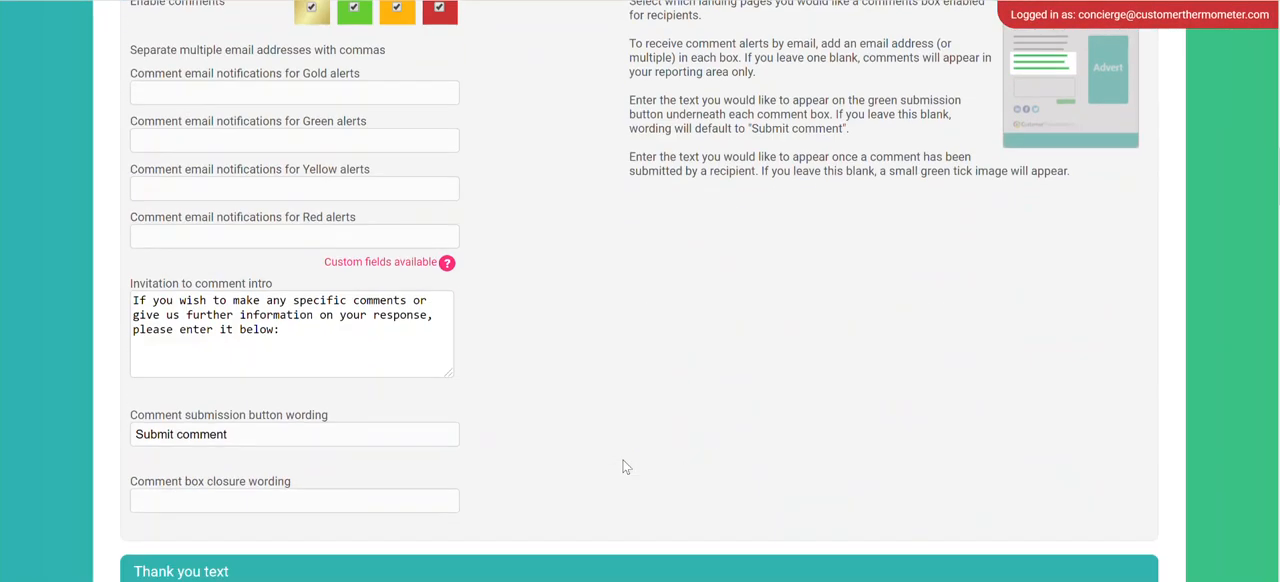
{"action": "scroll", "coordinate": [622, 466], "scroll_direction": "down", "scroll_amount": 15}
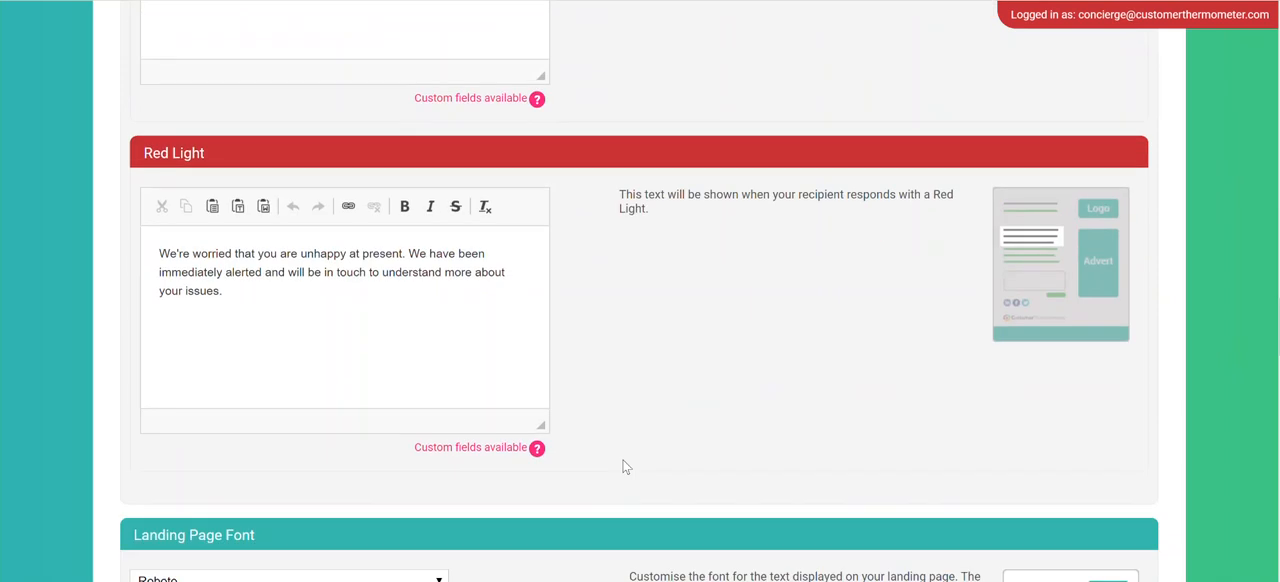
{"action": "scroll", "coordinate": [624, 467], "scroll_direction": "down", "scroll_amount": 10}
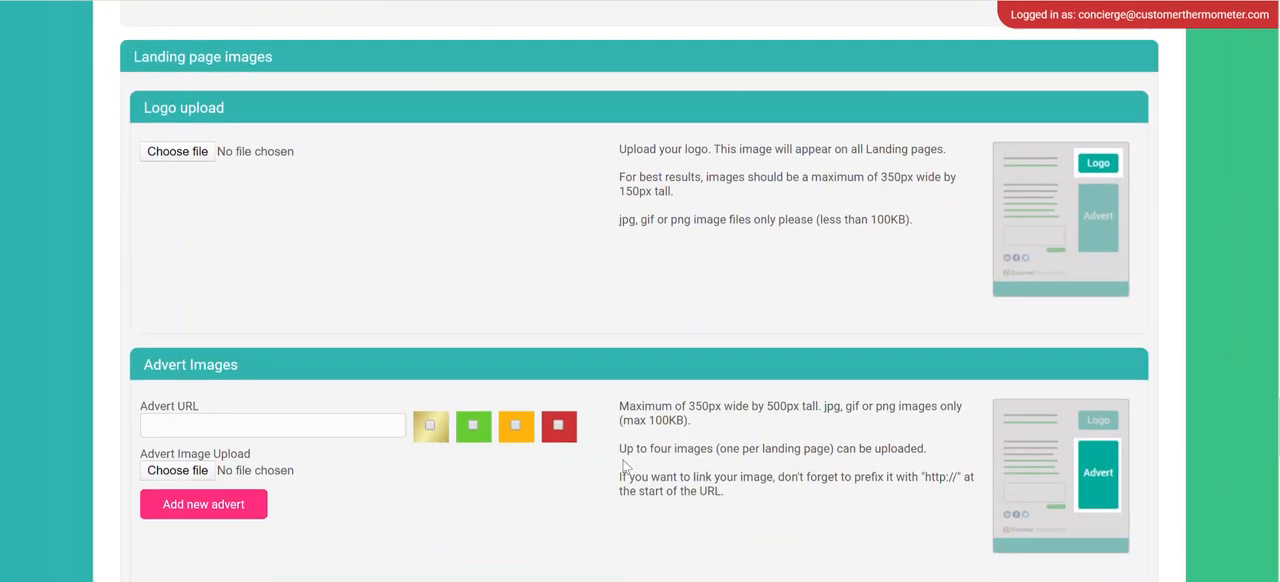
{"action": "scroll", "coordinate": [624, 467], "scroll_direction": "down", "scroll_amount": 10}
{"action": "scroll", "coordinate": [624, 467], "scroll_direction": "up", "scroll_amount": 10}
{"action": "scroll", "coordinate": [624, 467], "scroll_direction": "up", "scroll_amount": 5}
{"action": "scroll", "coordinate": [626, 467], "scroll_direction": "up", "scroll_amount": 8}
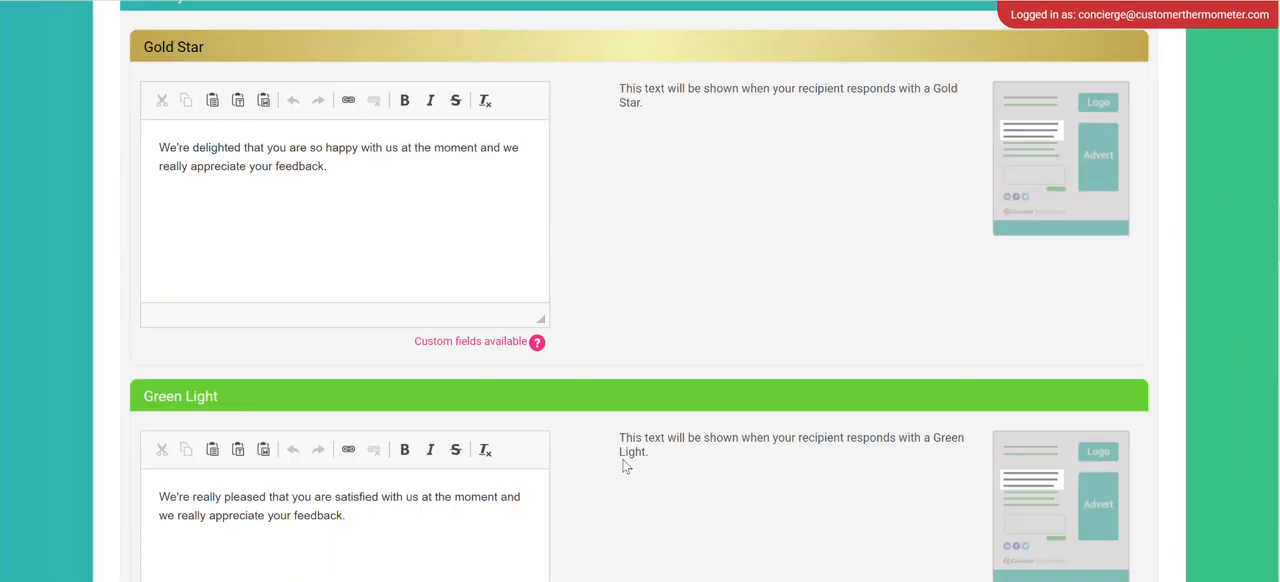
{"action": "scroll", "coordinate": [621, 460], "scroll_direction": "up", "scroll_amount": 5}
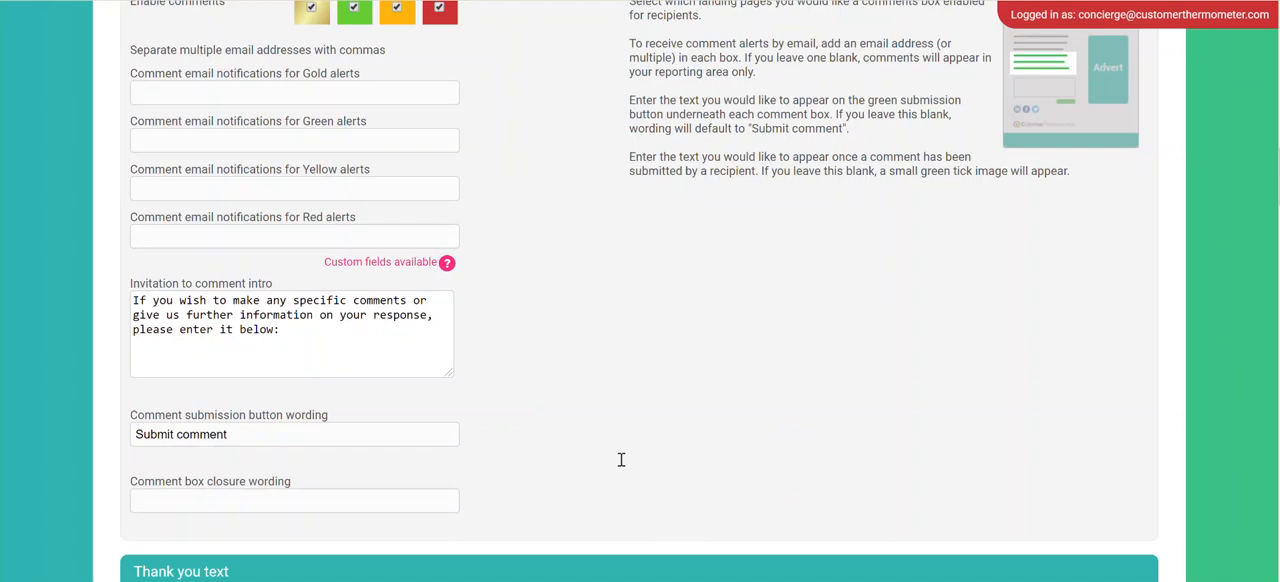
{"action": "scroll", "coordinate": [621, 460], "scroll_direction": "up", "scroll_amount": 3}
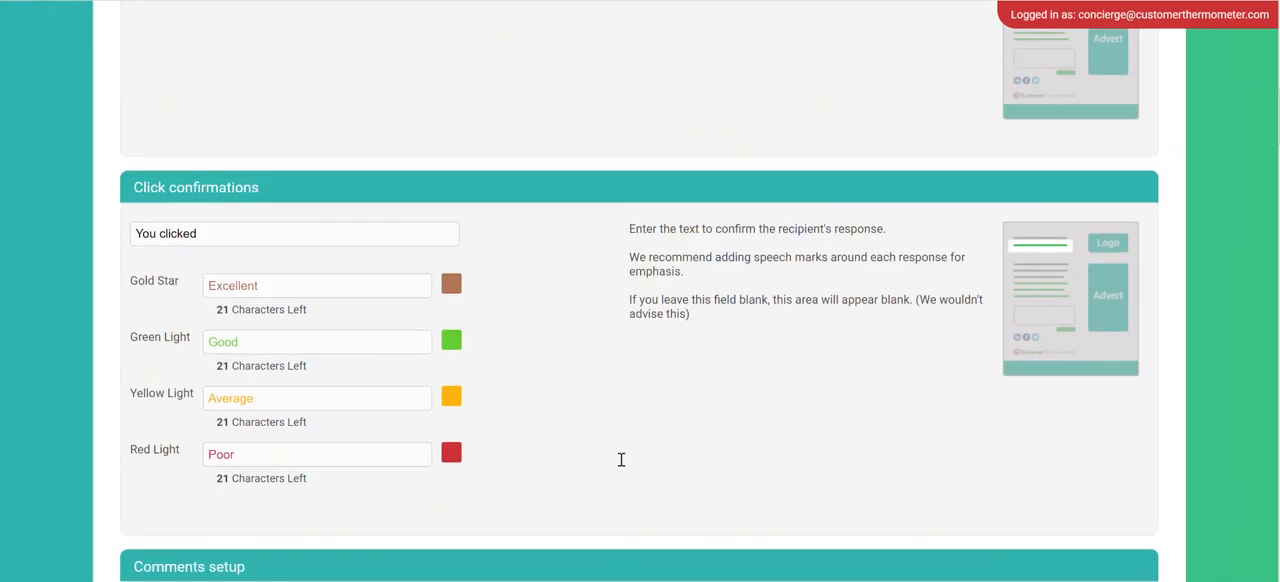
Open the embed code preview for the AutoTask Demo thermometer.
{"action": "scroll", "coordinate": [621, 460], "scroll_direction": "up", "scroll_amount": 10}
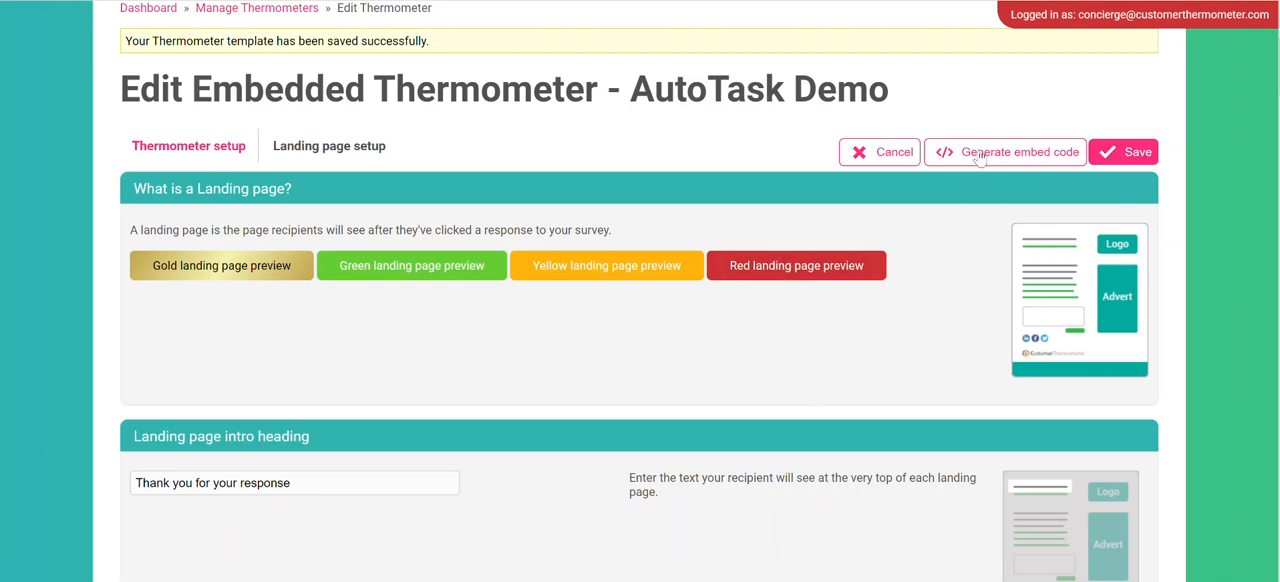
{"action": "left_click", "coordinate": [980, 154]}
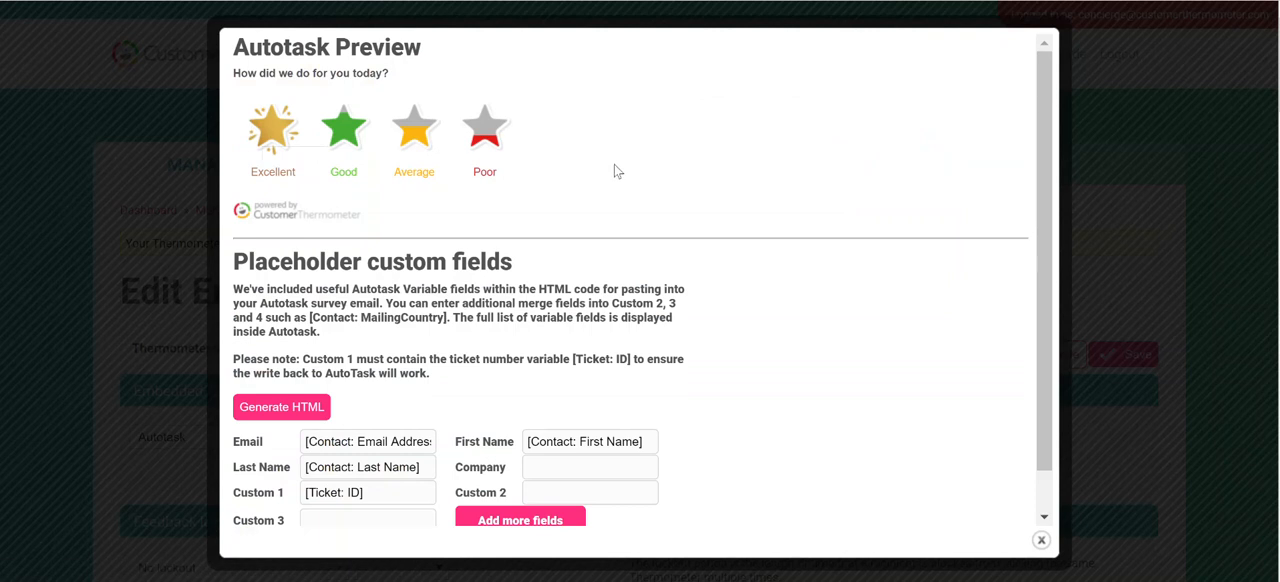
Check the Email, Last Name and Custom 1 placeholder variables for the Autotask code and show the additional custom fields.
{"action": "scroll", "coordinate": [617, 172], "scroll_direction": "down", "scroll_amount": 1}
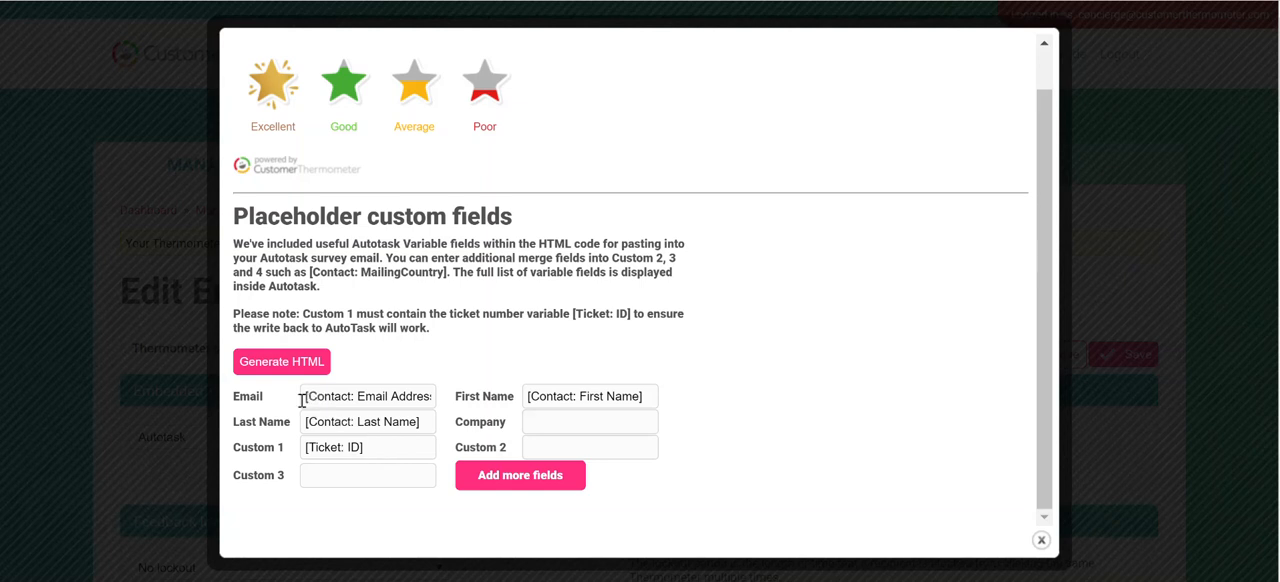
{"action": "left_click_drag", "start_coordinate": [303, 396], "coordinate": [467, 397]}
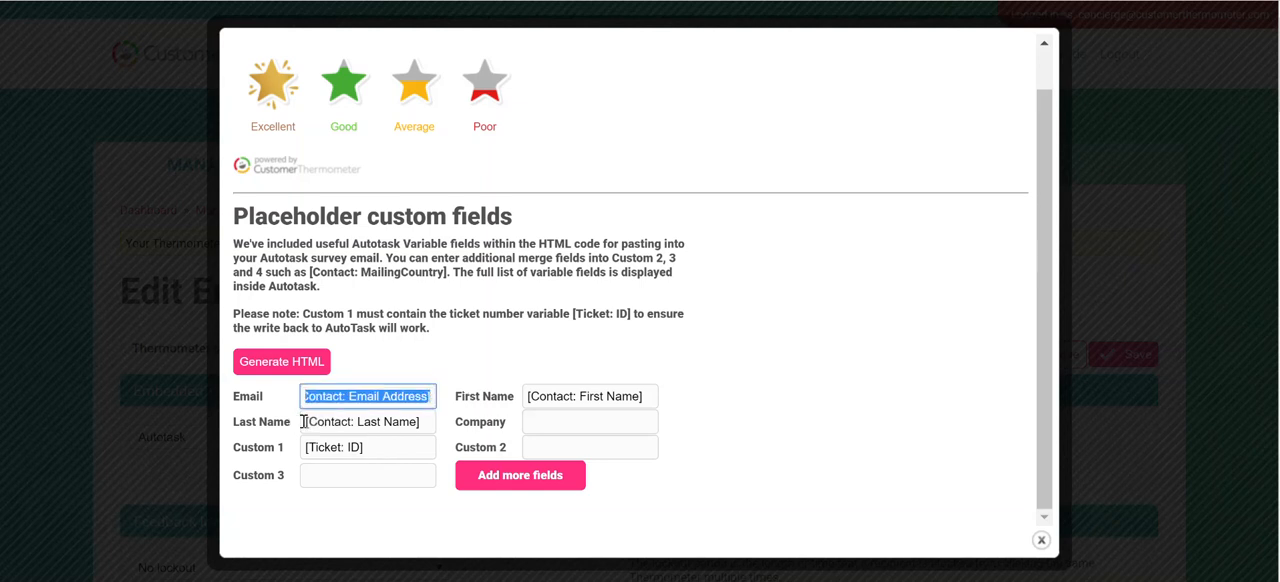
{"action": "left_click_drag", "start_coordinate": [305, 421], "coordinate": [480, 421]}
{"action": "left_click_drag", "start_coordinate": [376, 447], "coordinate": [296, 452]}
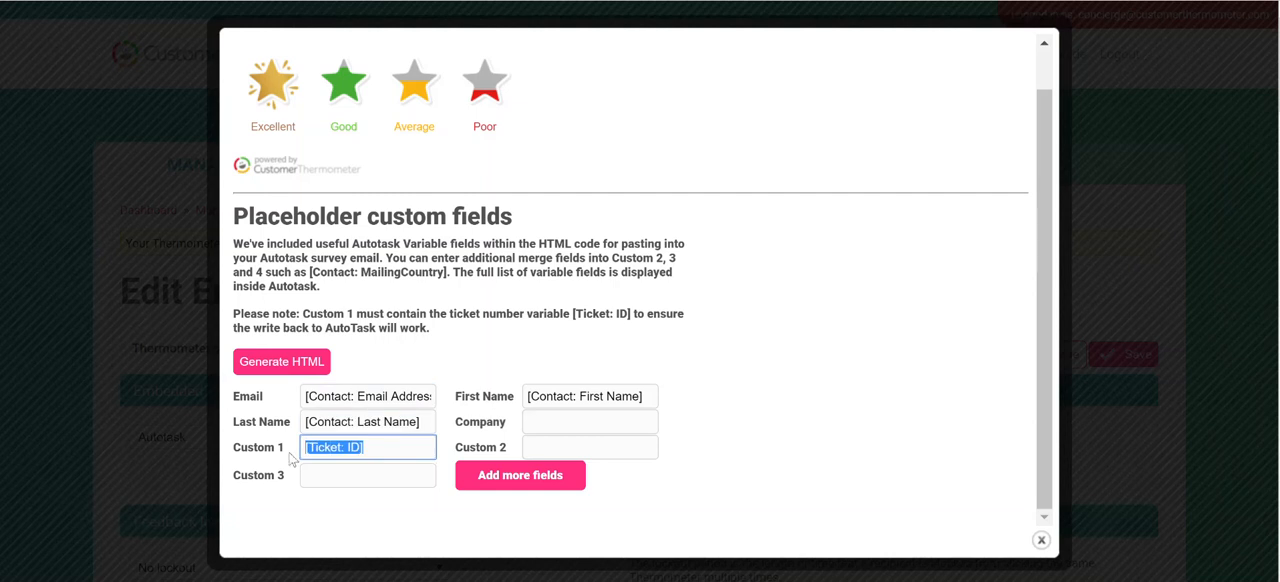
{"action": "left_click", "coordinate": [387, 452]}
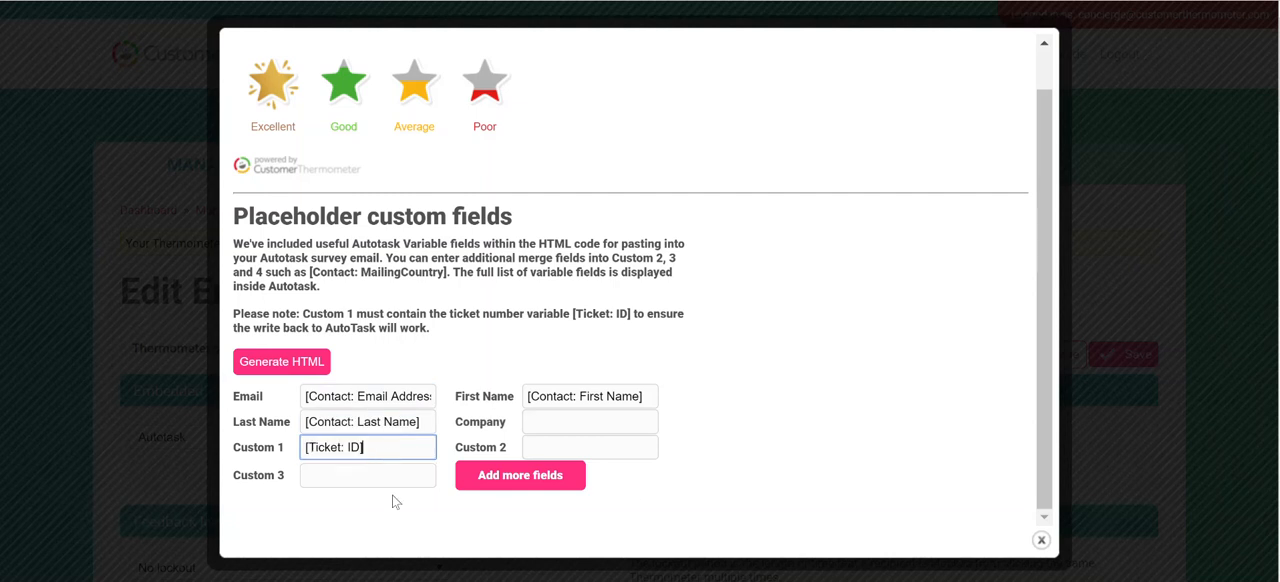
{"action": "left_click", "coordinate": [540, 482]}
{"action": "scroll", "coordinate": [520, 474], "scroll_direction": "down", "scroll_amount": 1}
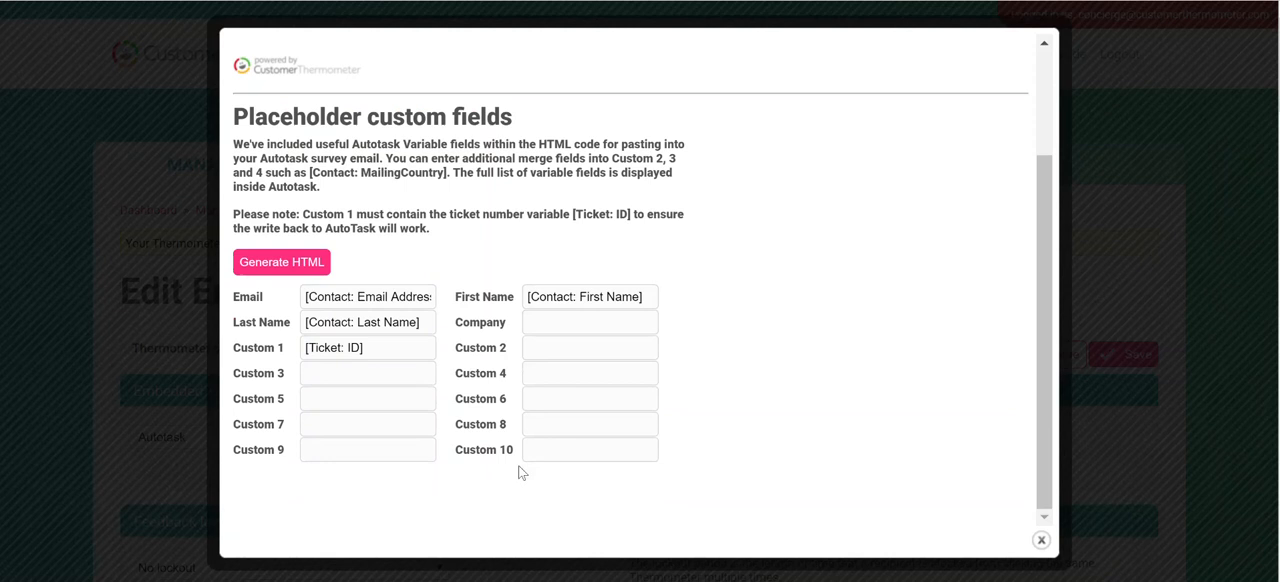
Generate the thermometer's HTML code for pasting and copy all of it.
{"action": "scroll", "coordinate": [496, 473], "scroll_direction": "up", "scroll_amount": 1}
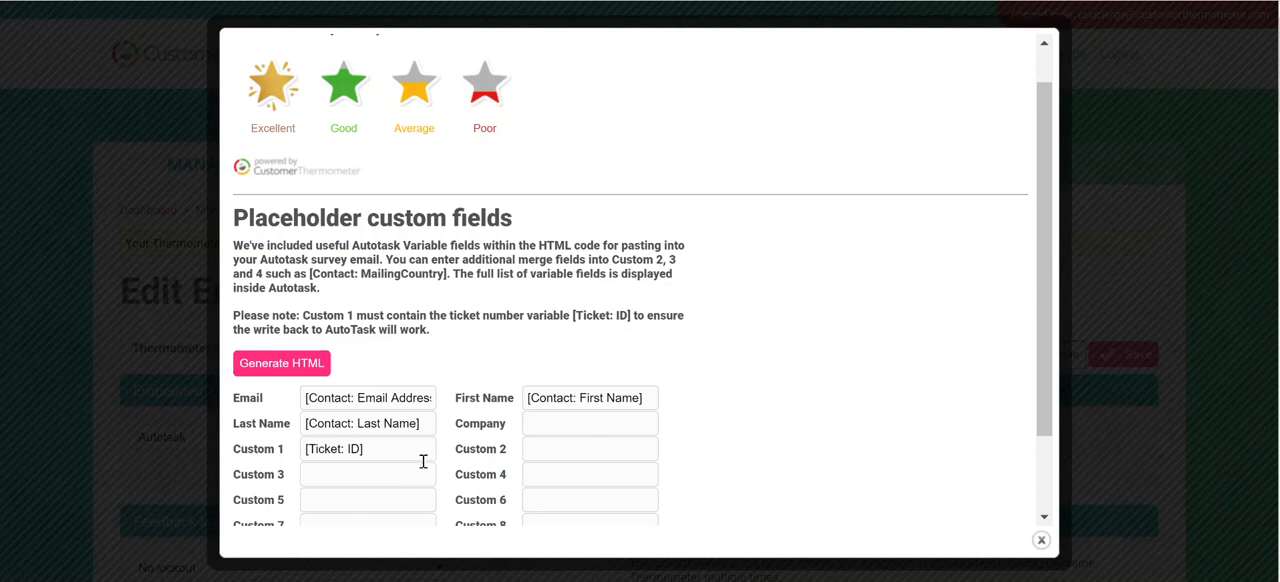
{"action": "left_click", "coordinate": [279, 370]}
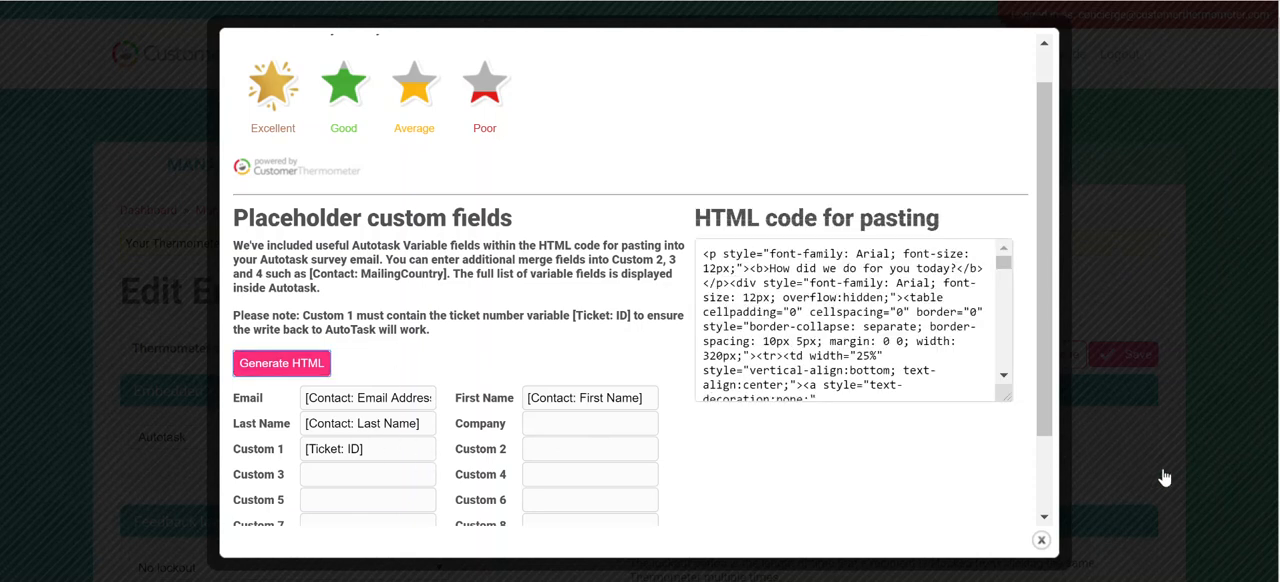
{"action": "left_click", "coordinate": [836, 320]}
{"action": "right_click", "coordinate": [840, 320]}
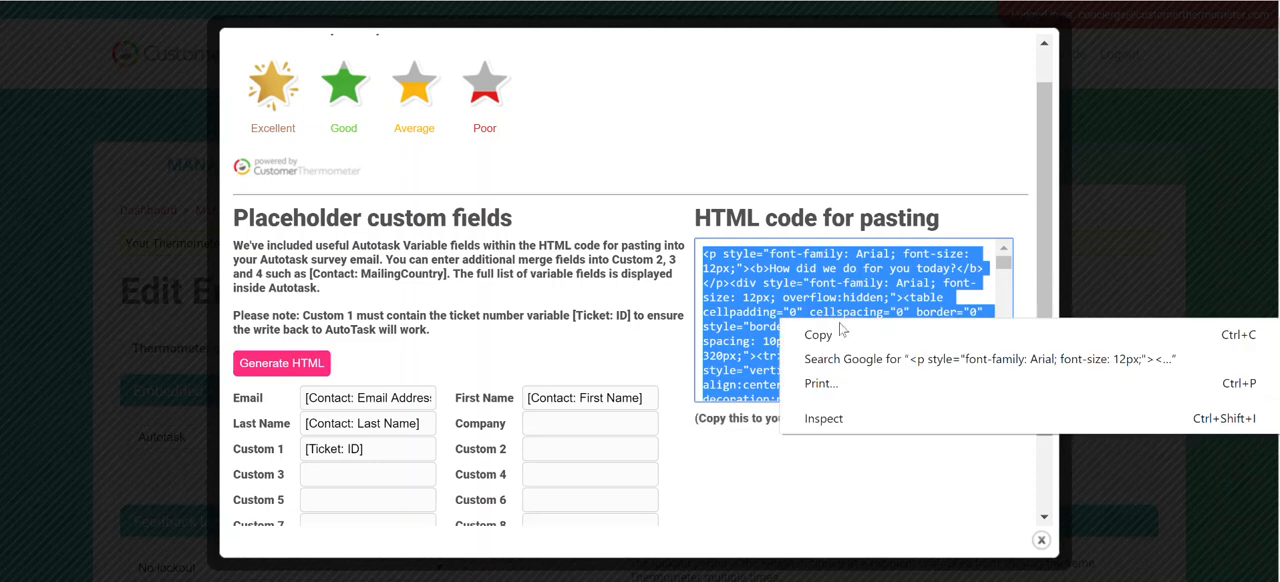
{"action": "left_click", "coordinate": [818, 335]}
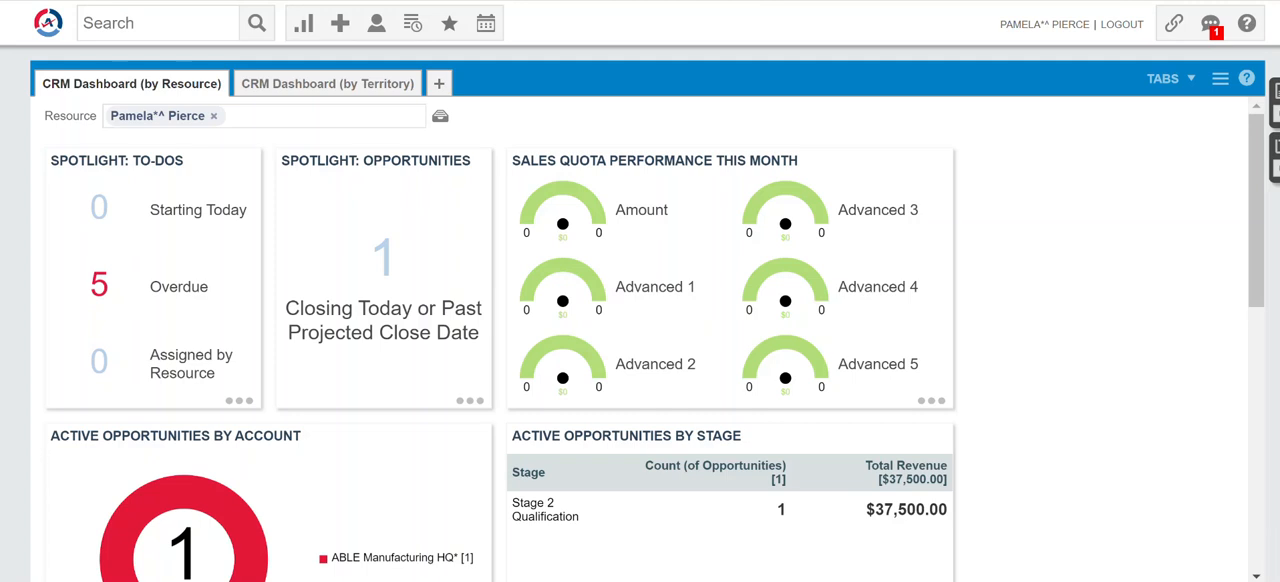
Switch to Autotask and open the admin Features & Settings with the Application-Wide (Shared) Features section expanded.
{"action": "left_click", "coordinate": [42, 32]}
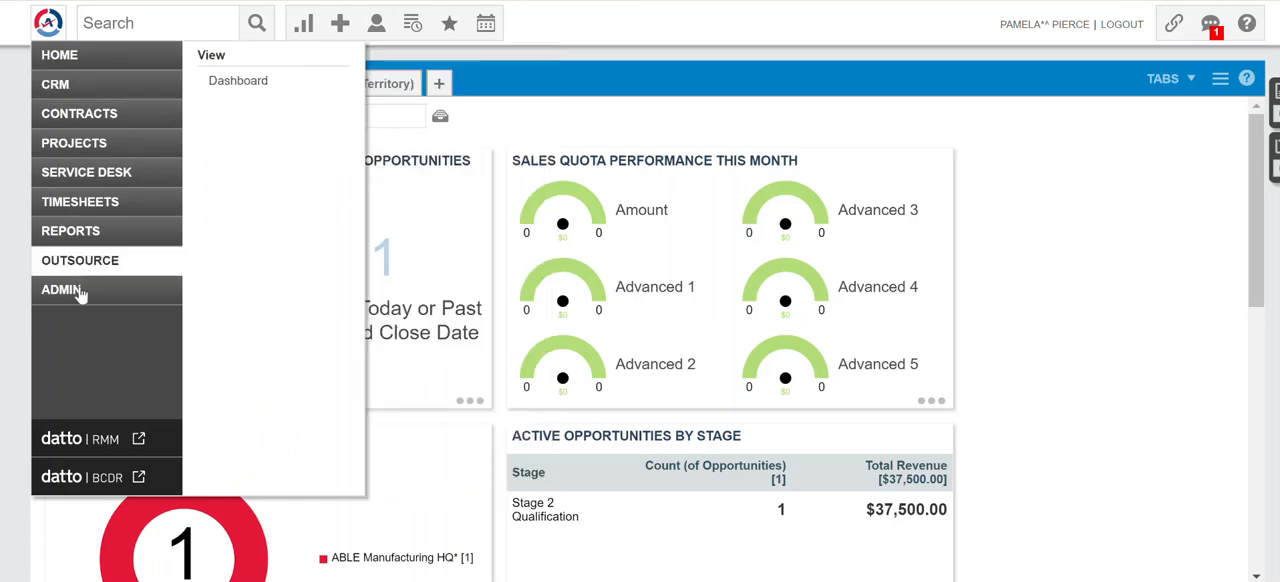
{"action": "mouse_move", "coordinate": [82, 293]}
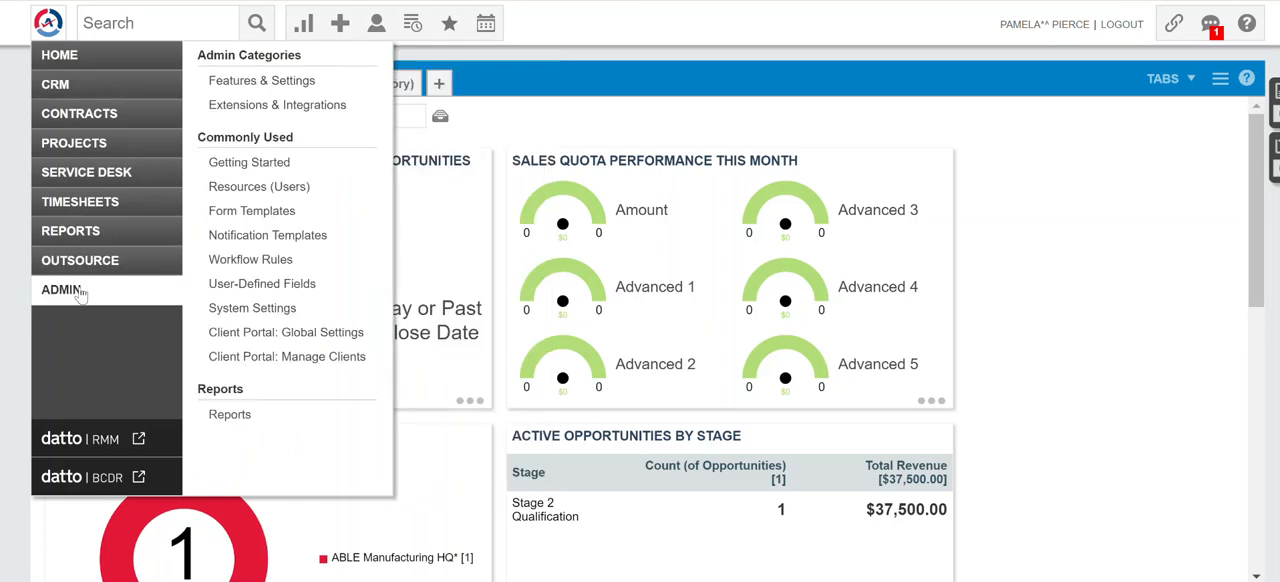
{"action": "left_click", "coordinate": [302, 82]}
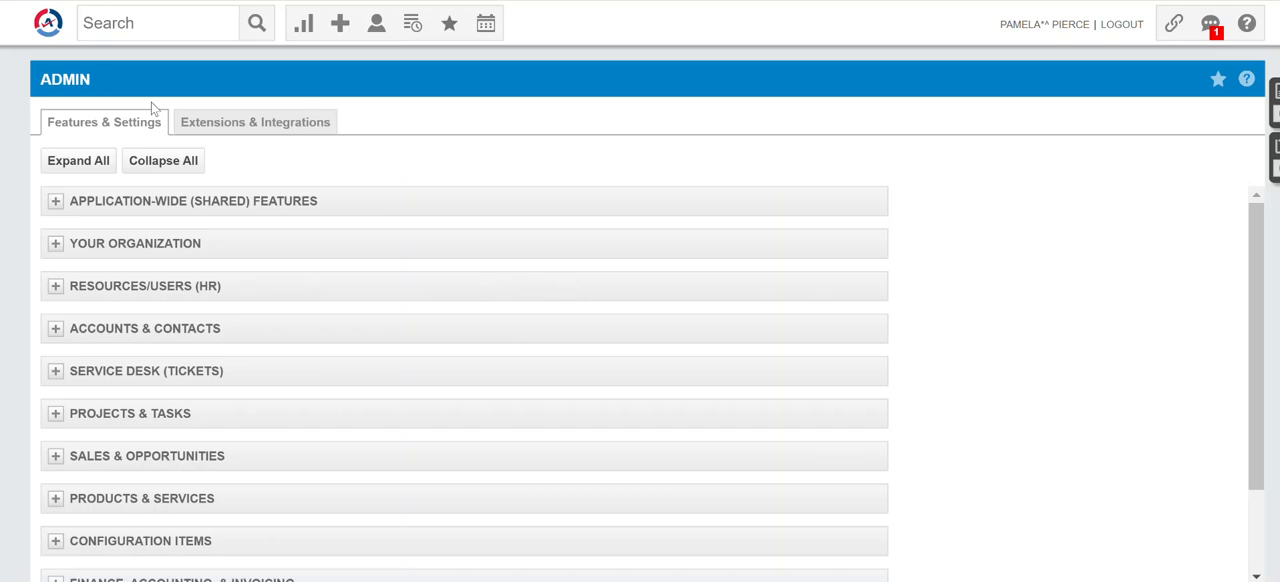
{"action": "left_click", "coordinate": [56, 204]}
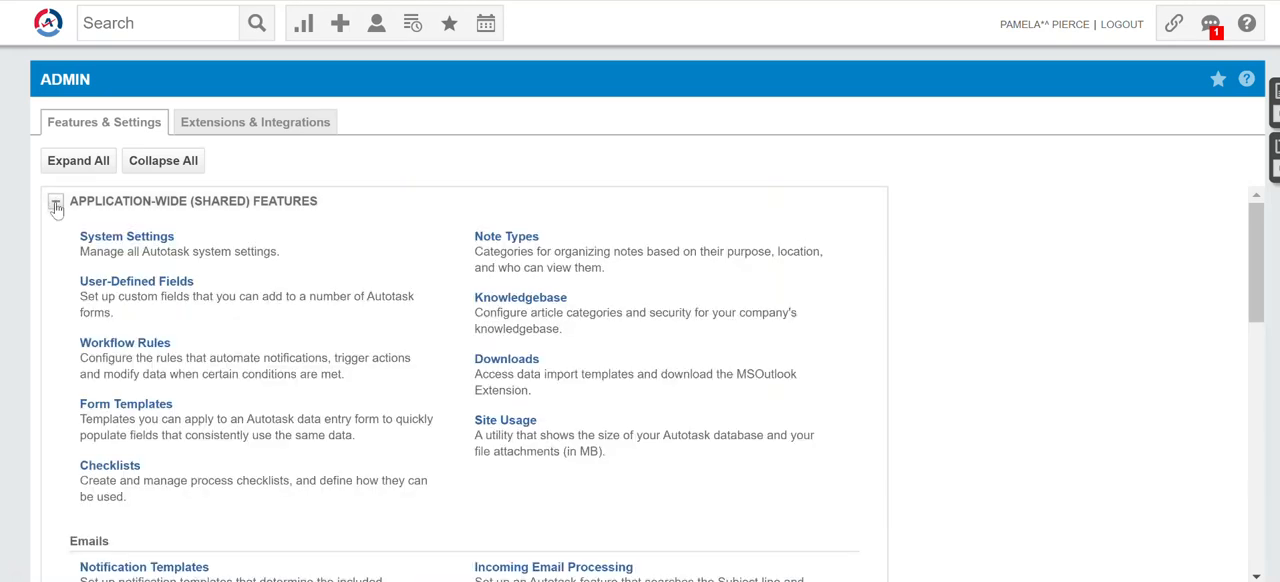
Open the Notification Templates from the Emails group of the application-wide features.
{"action": "scroll", "coordinate": [456, 341], "scroll_direction": "down", "scroll_amount": 2}
{"action": "scroll", "coordinate": [456, 341], "scroll_direction": "up", "scroll_amount": 2}
{"action": "scroll", "coordinate": [477, 332], "scroll_direction": "down", "scroll_amount": 1}
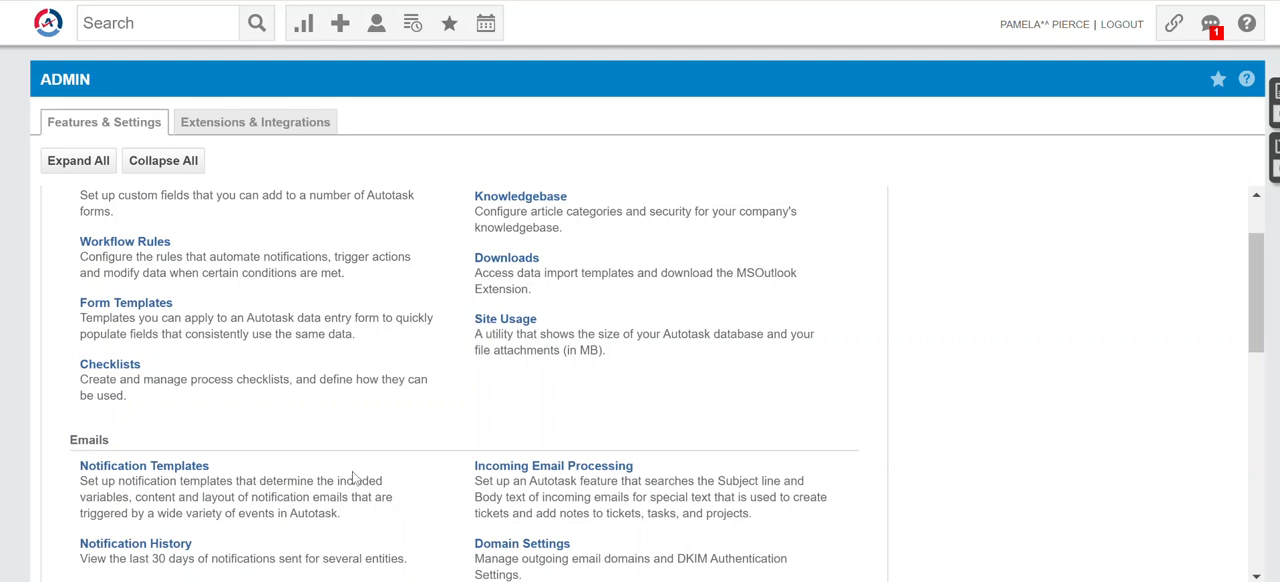
{"action": "scroll", "coordinate": [368, 438], "scroll_direction": "down", "scroll_amount": 1}
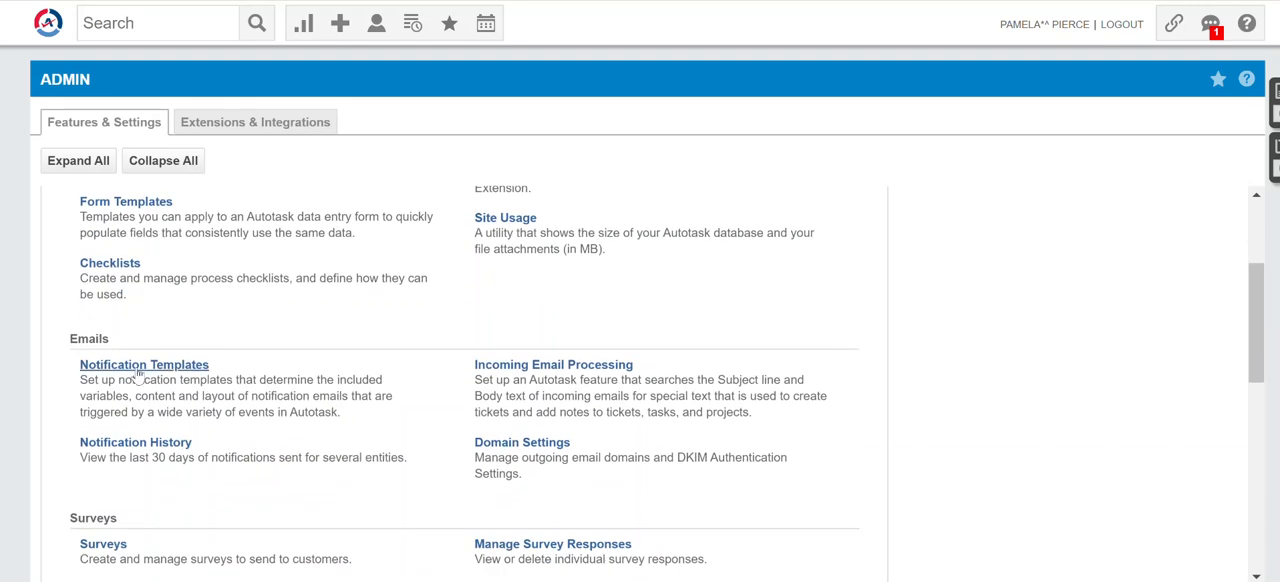
{"action": "scroll", "coordinate": [400, 397], "scroll_direction": "down", "scroll_amount": 2}
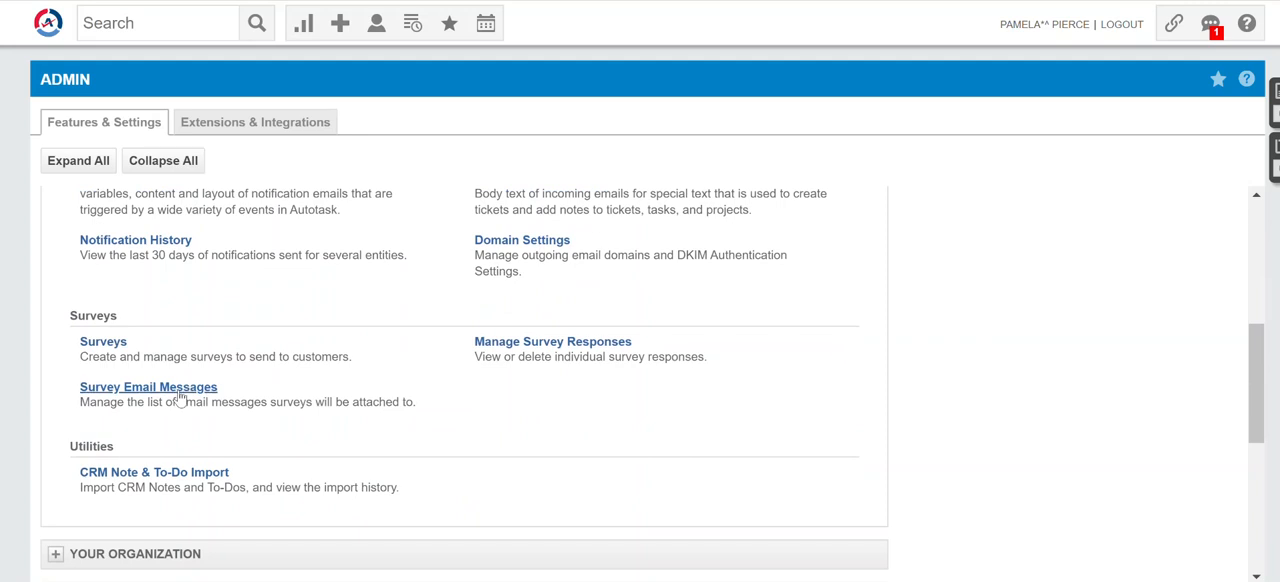
{"action": "scroll", "coordinate": [180, 398], "scroll_direction": "up", "scroll_amount": 1}
{"action": "left_click", "coordinate": [172, 268]}
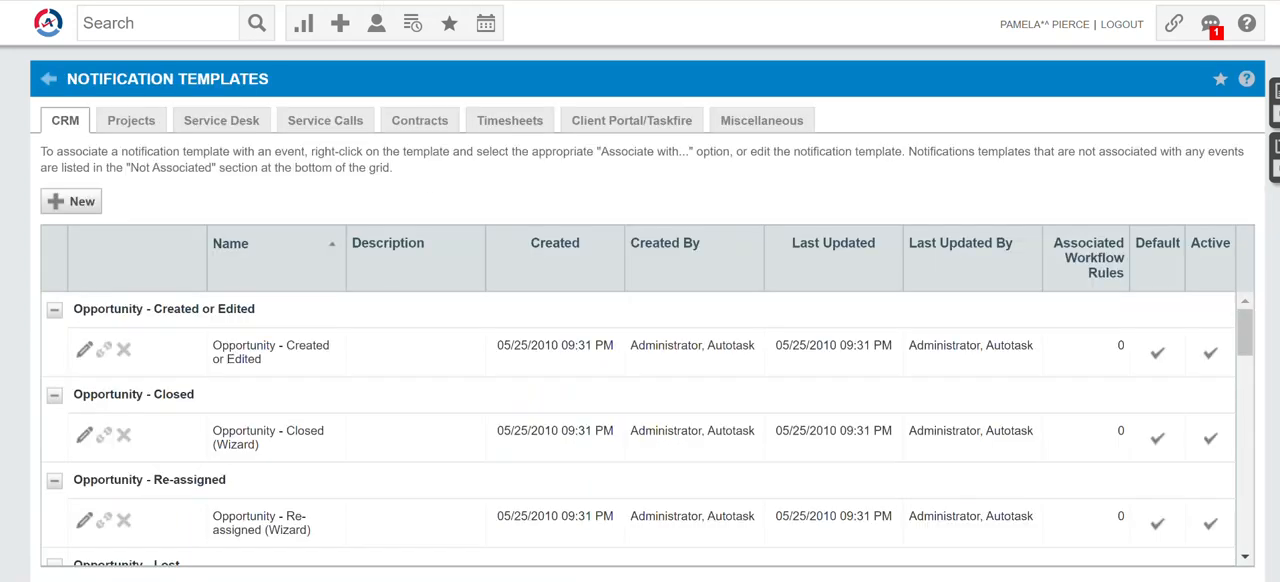
Open the Service Desk notification template "Notify Customer of Ticket Completion" for editing.
{"action": "left_click", "coordinate": [221, 122]}
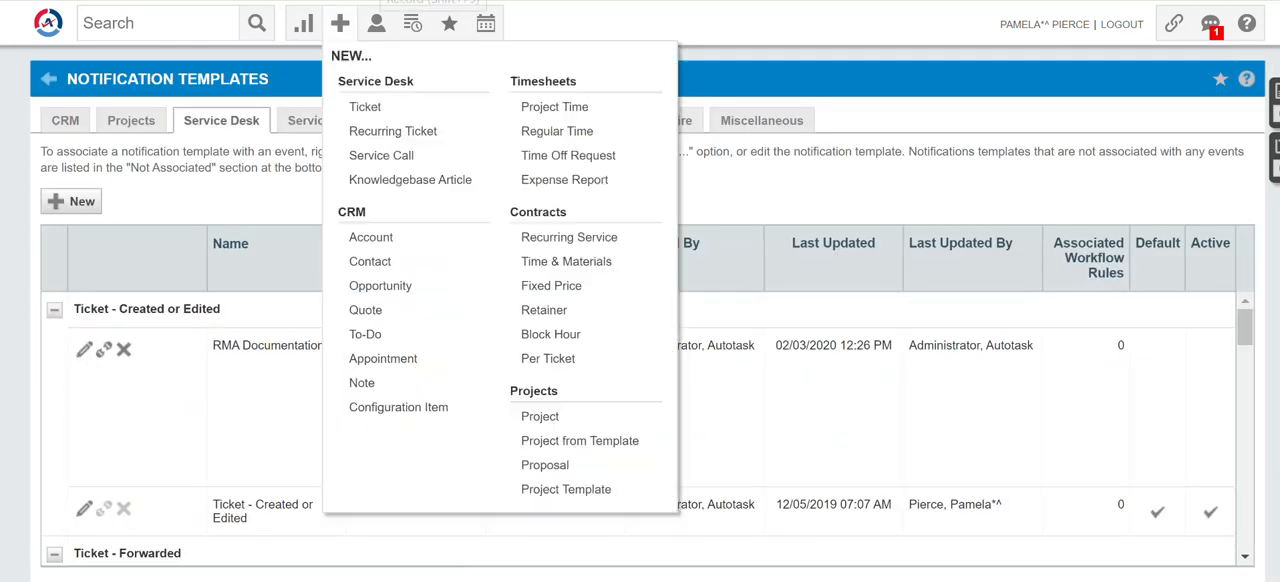
{"action": "scroll", "coordinate": [474, 405], "scroll_direction": "down", "scroll_amount": 10}
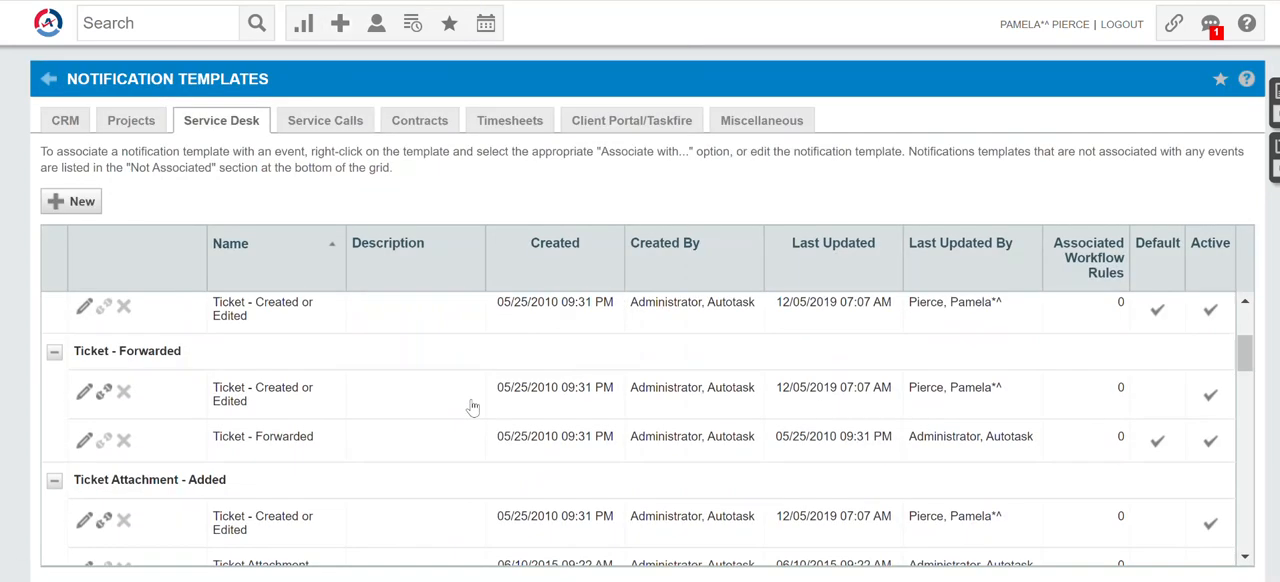
{"action": "scroll", "coordinate": [478, 433], "scroll_direction": "down", "scroll_amount": 5}
{"action": "scroll", "coordinate": [478, 433], "scroll_direction": "down", "scroll_amount": 5}
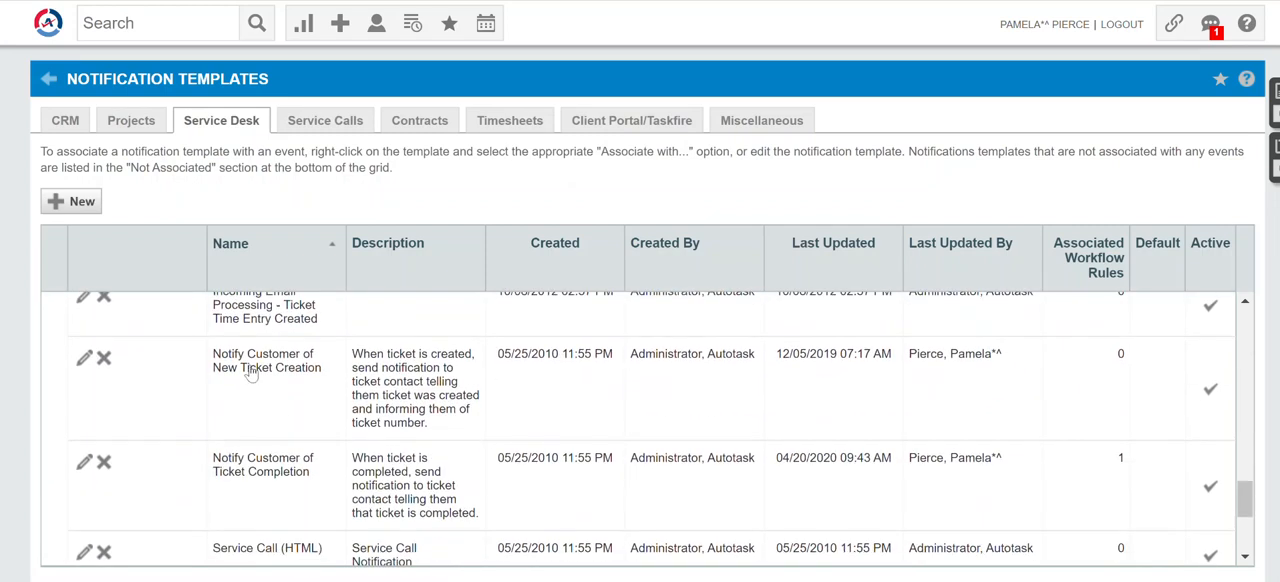
{"action": "scroll", "coordinate": [243, 399], "scroll_direction": "down", "scroll_amount": 1}
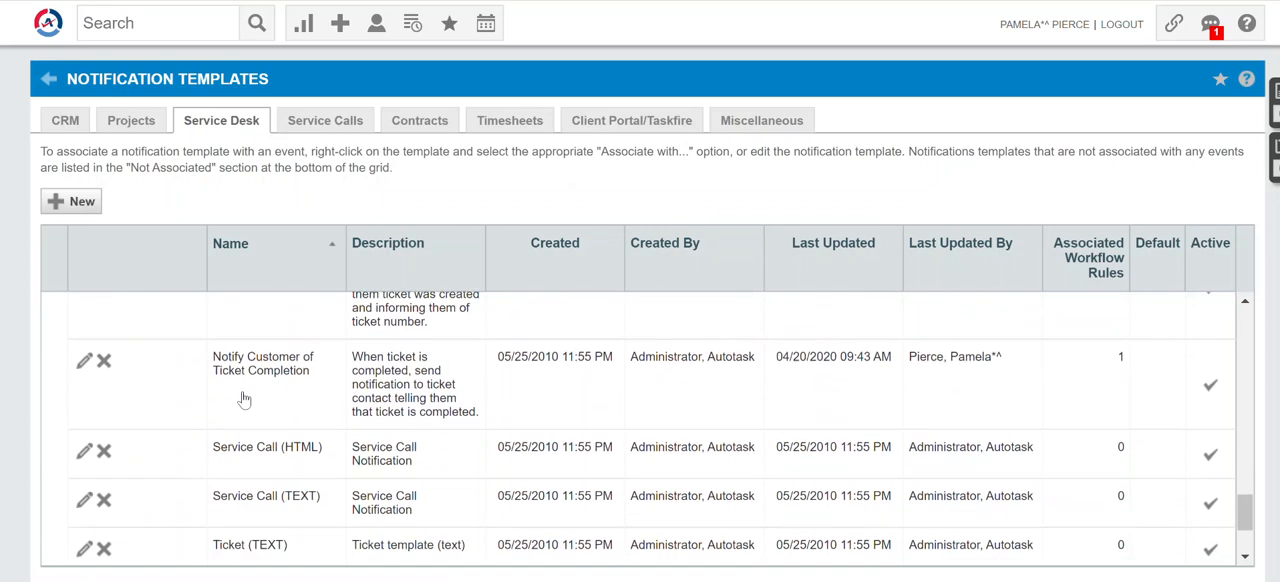
{"action": "left_click", "coordinate": [85, 364]}
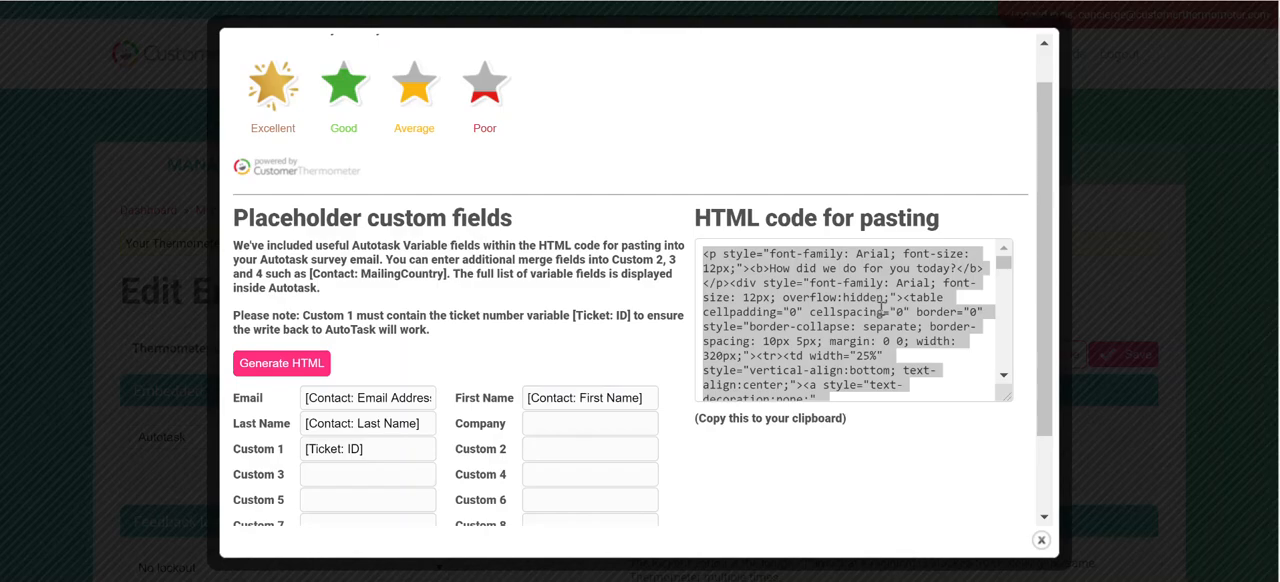
Switch to Customer Thermometer, select the entire generated HTML code again, and return to the Autotask notification template.
{"action": "left_click", "coordinate": [826, 328]}
{"action": "key", "text": "ctrl+a"}
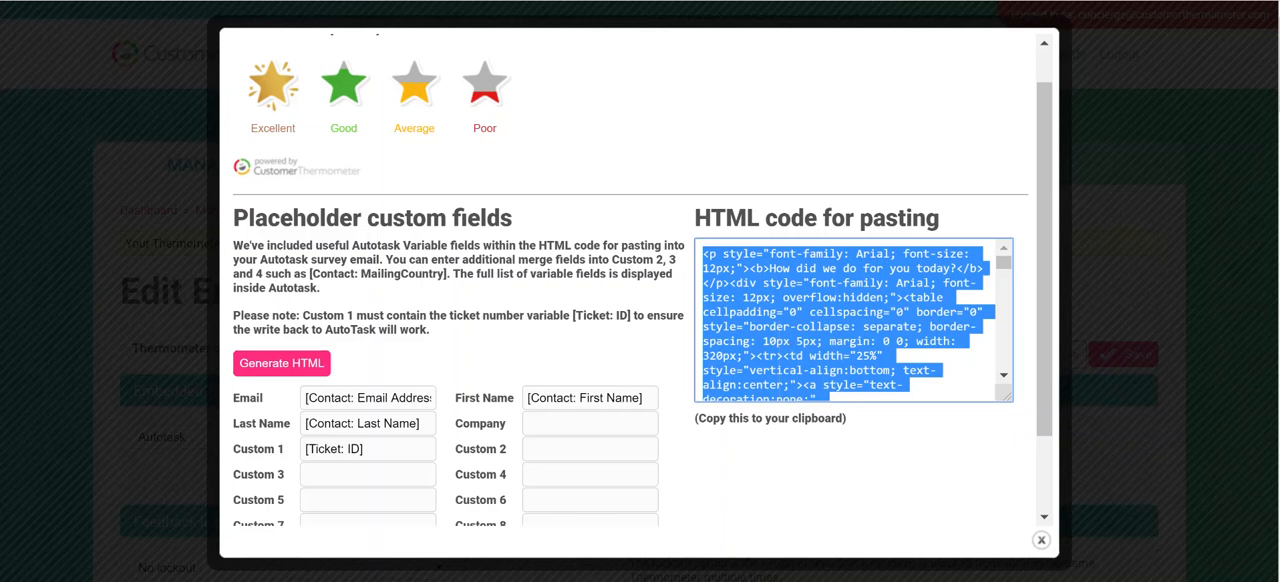
{"action": "left_click", "coordinate": [655, 526]}
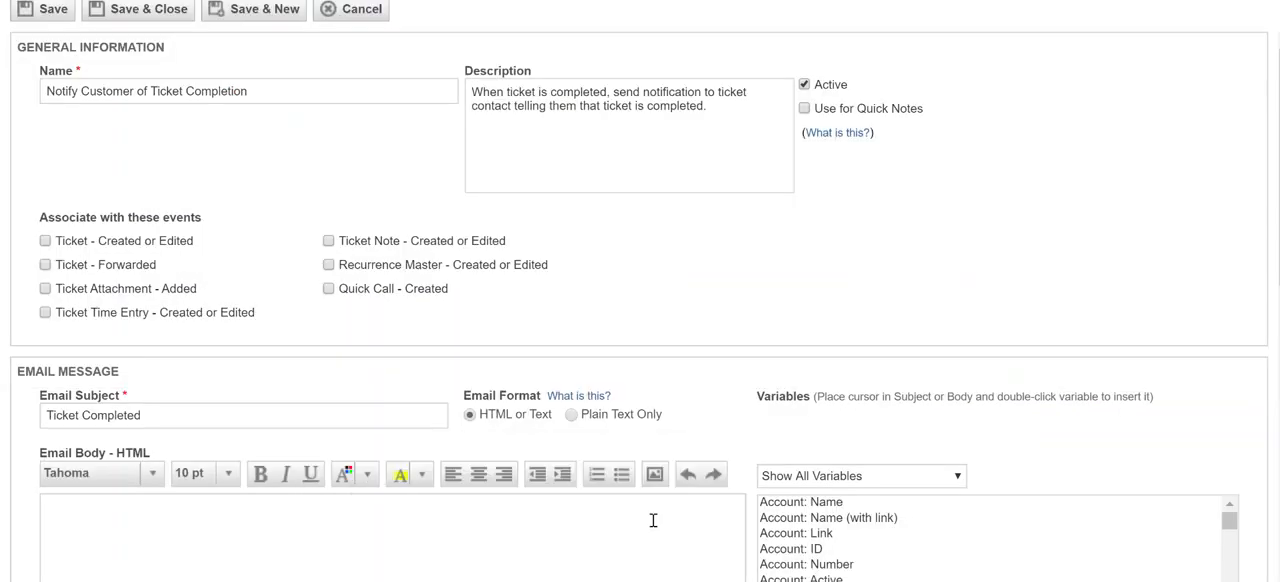
Paste the thermometer code into the HTML source of the template's email body, then save and close the template.
{"action": "scroll", "coordinate": [366, 374], "scroll_direction": "down", "scroll_amount": 1}
{"action": "left_click", "coordinate": [362, 376]}
{"action": "scroll", "coordinate": [323, 400], "scroll_direction": "down", "scroll_amount": 3}
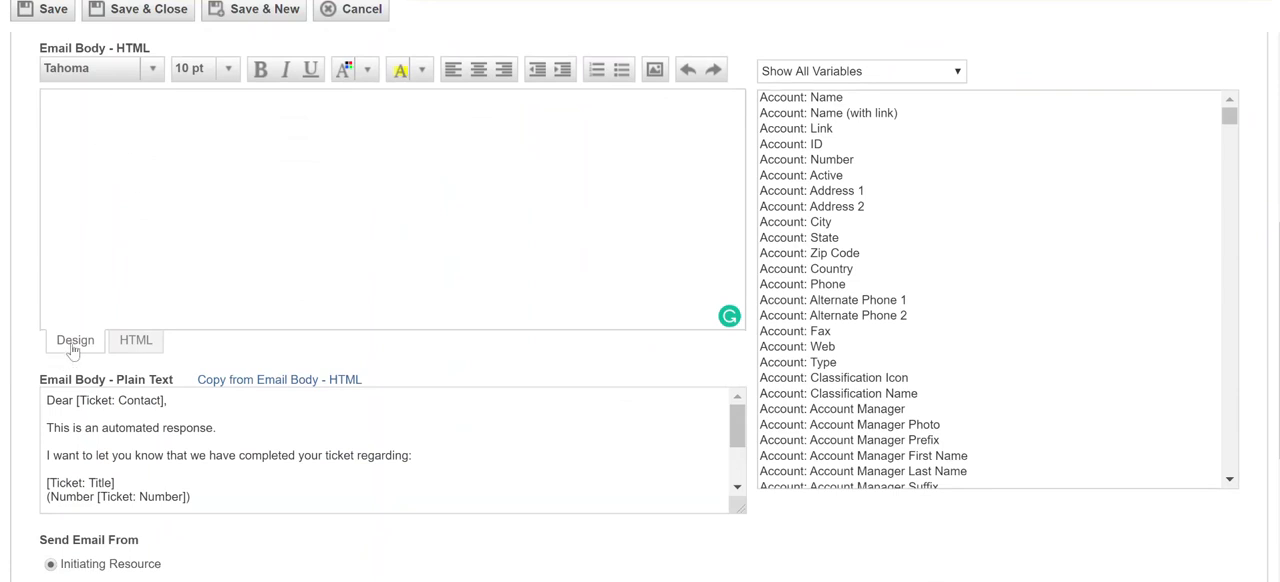
{"action": "left_click", "coordinate": [137, 343]}
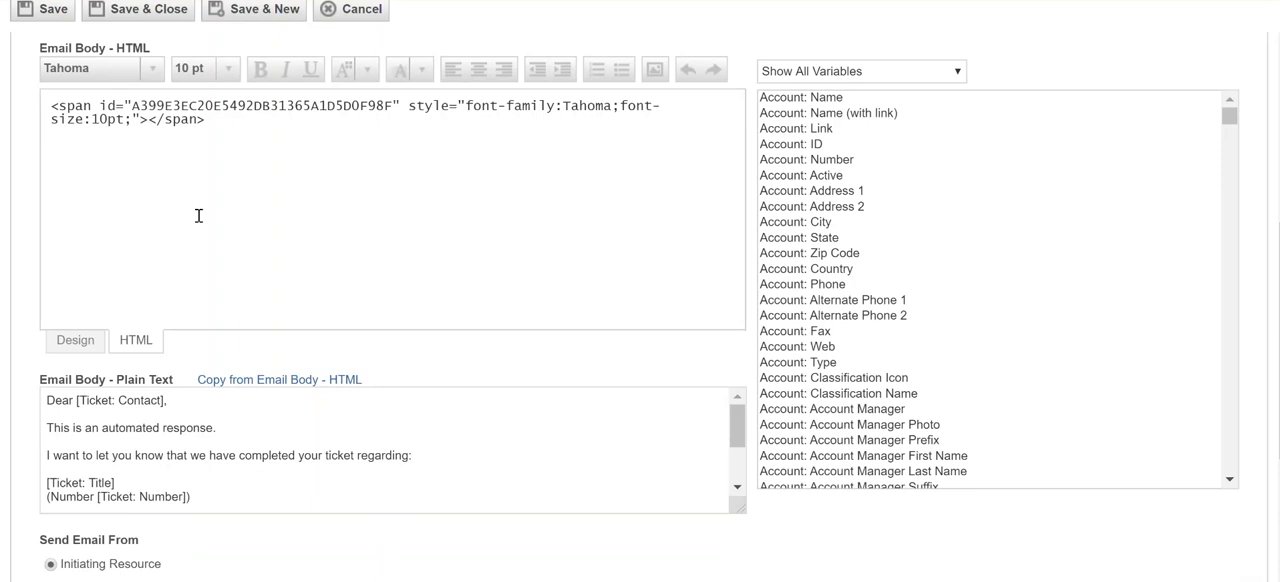
{"action": "key", "text": "ctrl+v"}
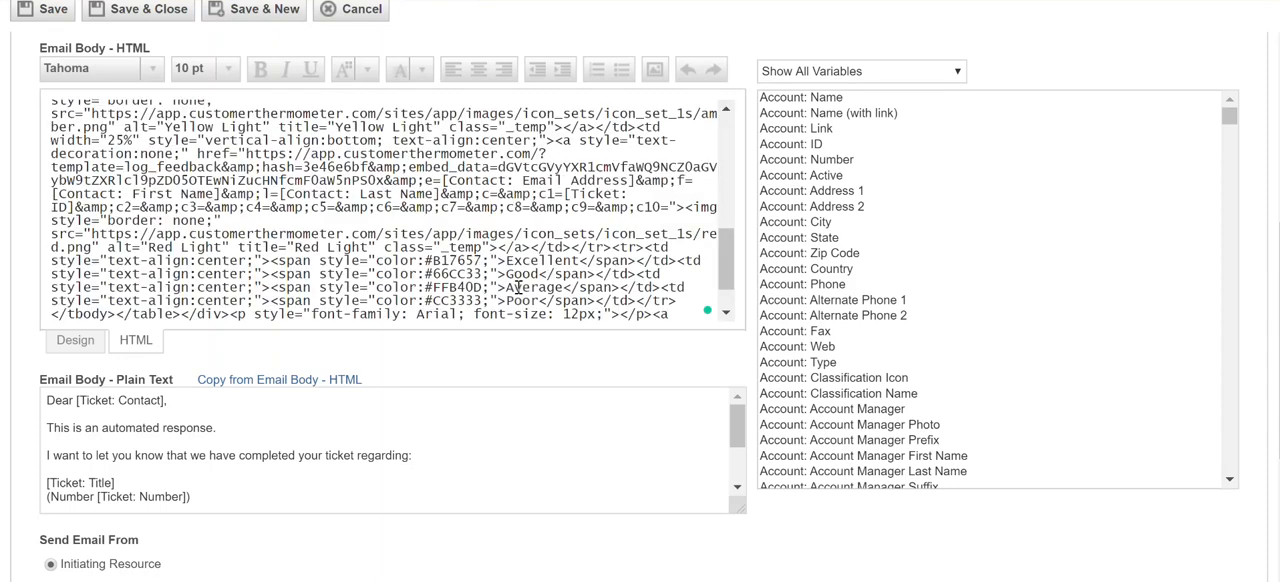
{"action": "left_click", "coordinate": [145, 22]}
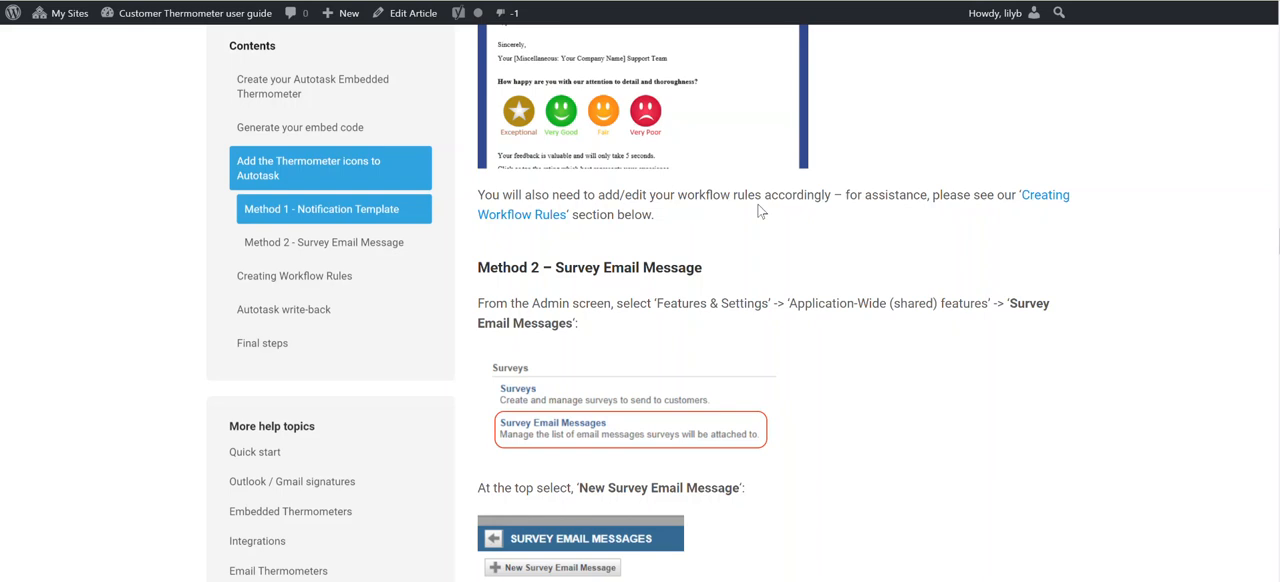
Switch to the Customer Thermometer user guide and read the Creating Workflow Rules section.
{"action": "left_click", "coordinate": [1043, 204]}
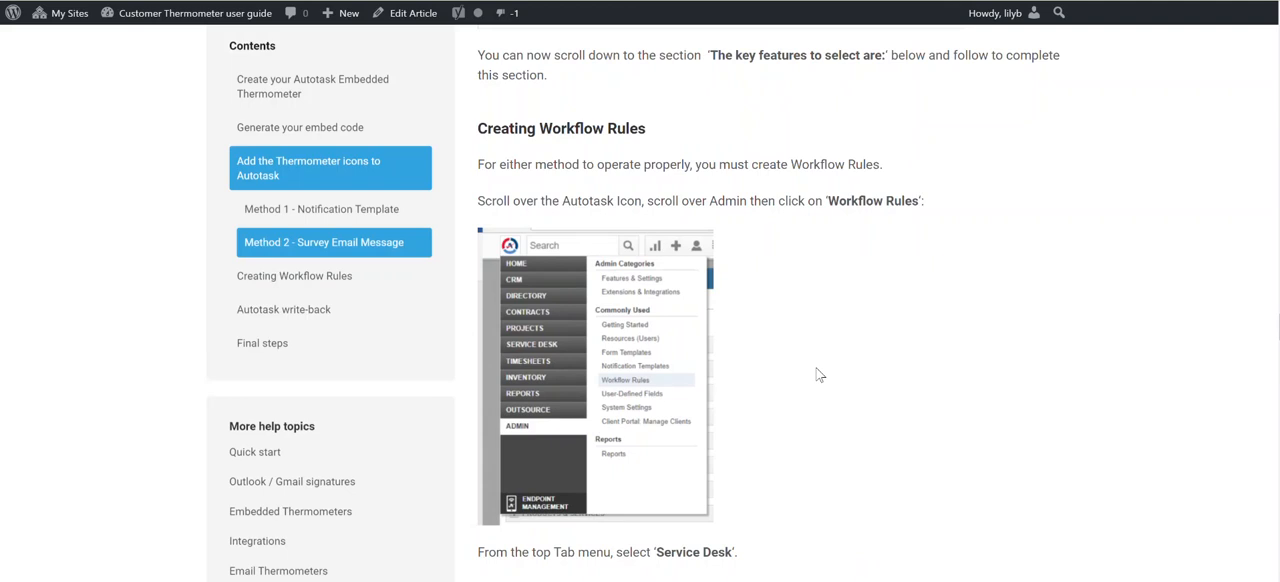
{"action": "scroll", "coordinate": [818, 375], "scroll_direction": "down", "scroll_amount": 5}
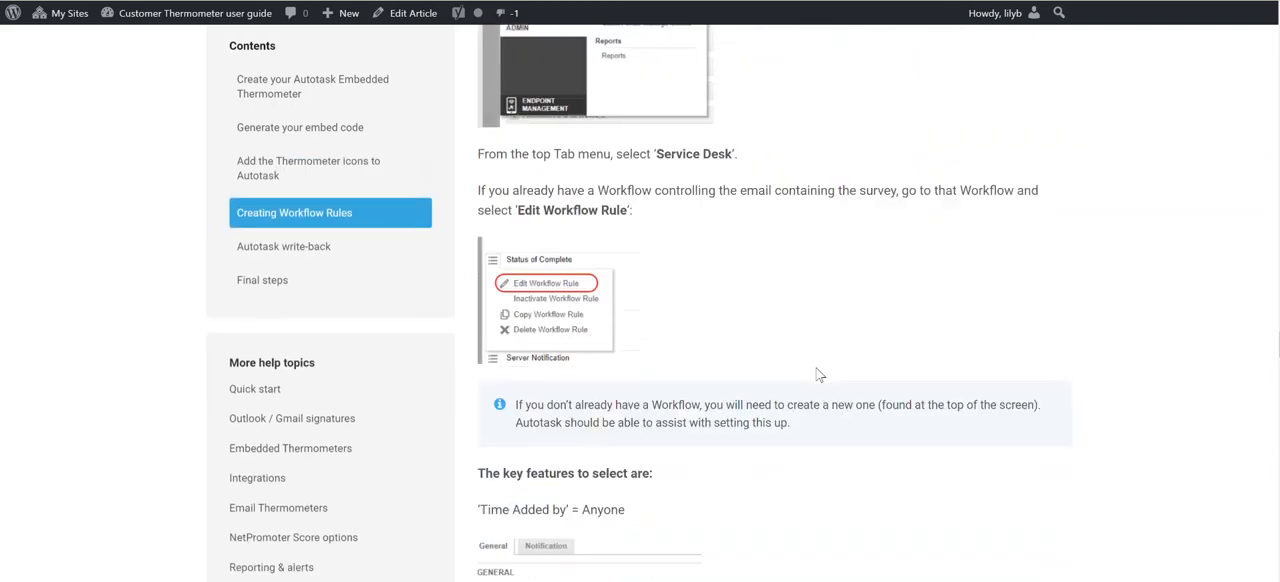
{"action": "scroll", "coordinate": [505, 28], "scroll_direction": "up", "scroll_amount": 4}
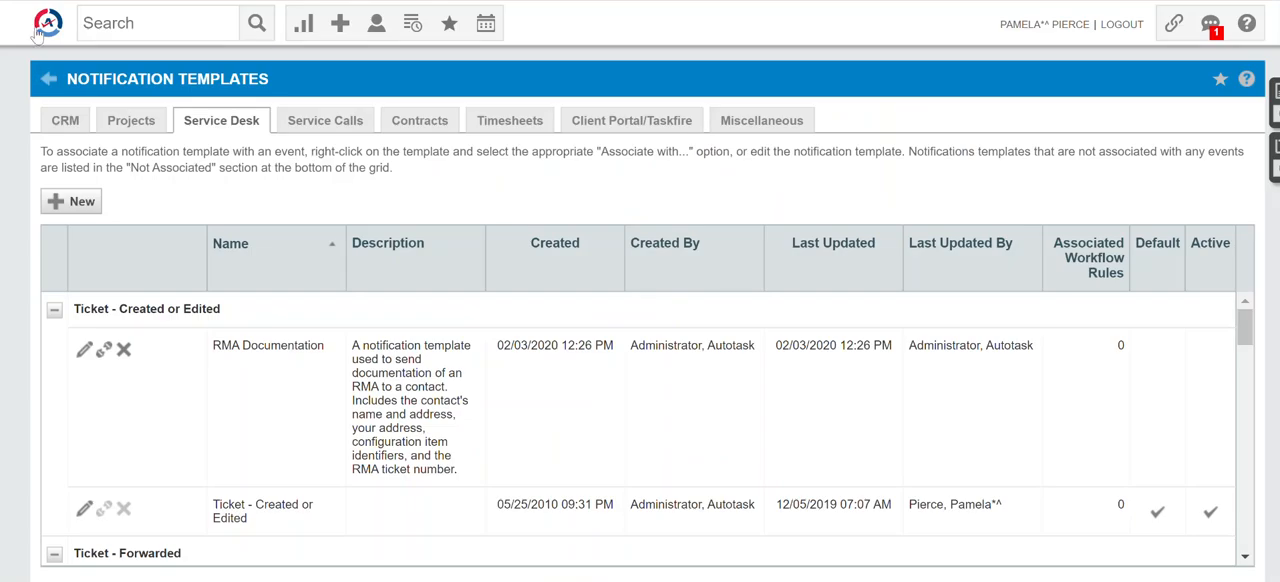
Switch to Autotask and open the admin Workflow Rules list for the Service Desk.
{"action": "left_click", "coordinate": [36, 30]}
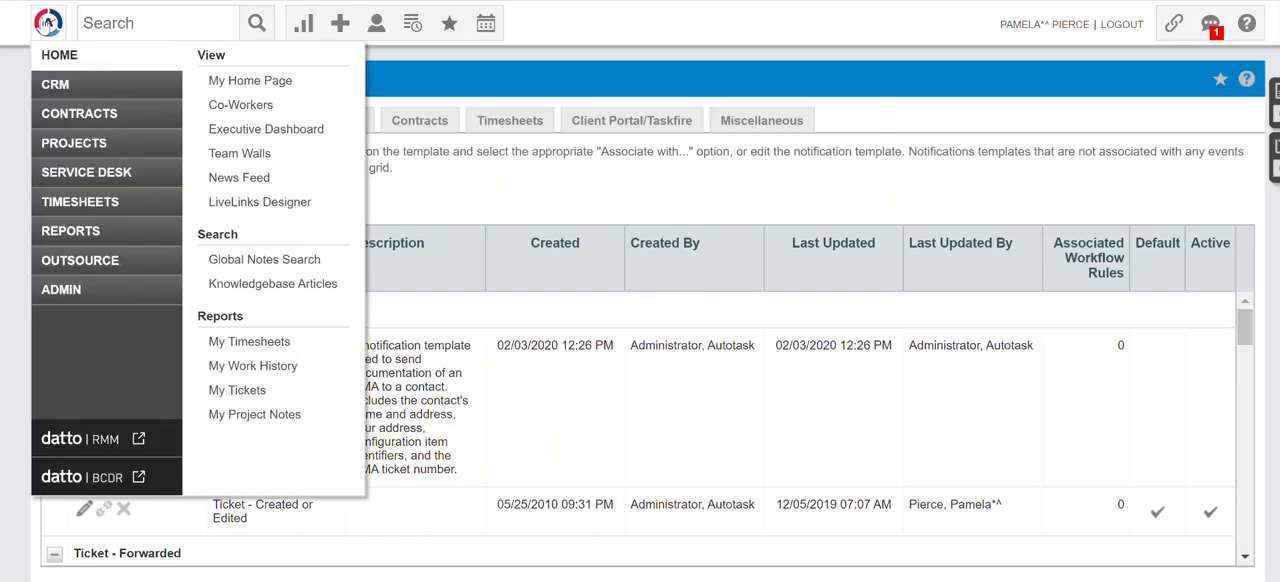
{"action": "mouse_move", "coordinate": [73, 296]}
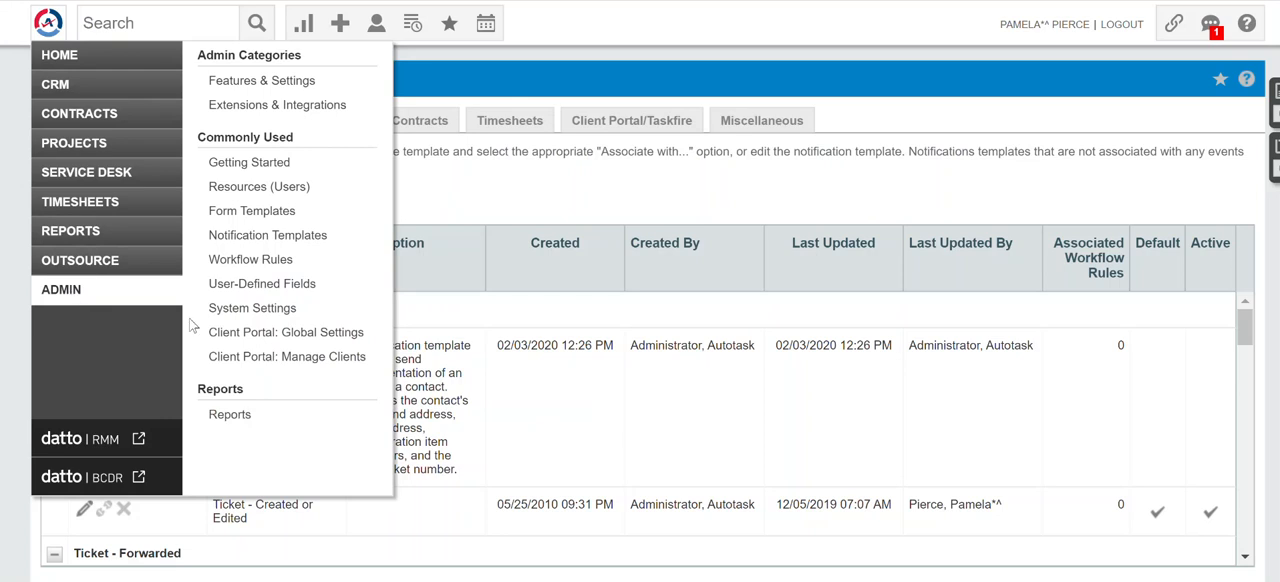
{"action": "left_click", "coordinate": [296, 262]}
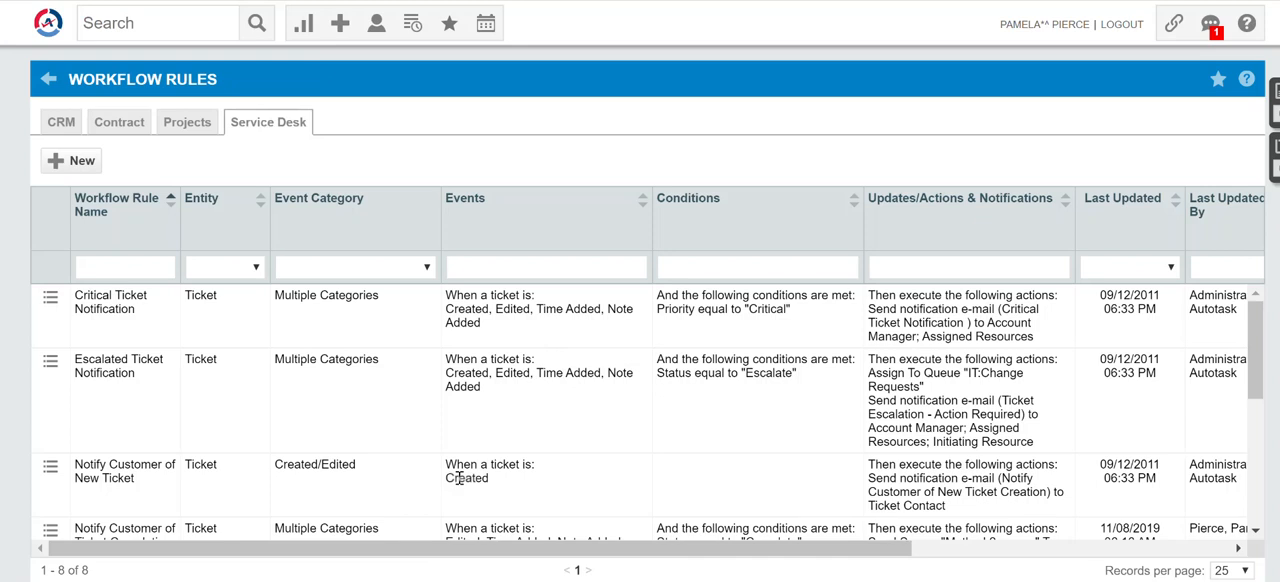
{"action": "scroll", "coordinate": [397, 417], "scroll_direction": "down", "scroll_amount": 1}
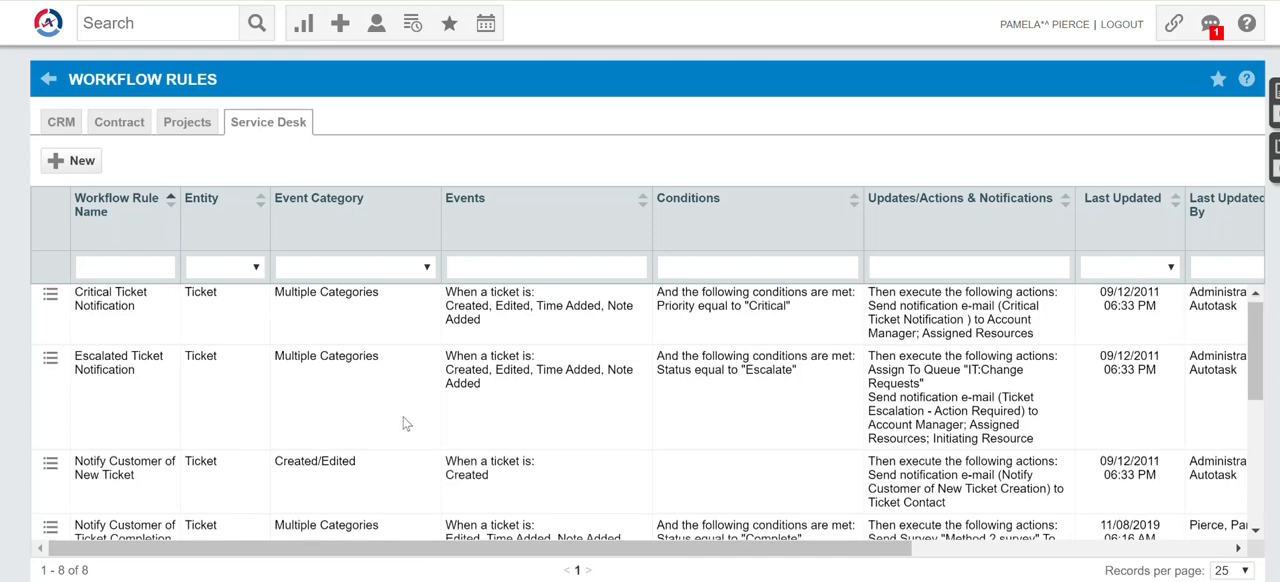
Open the Notify Customer of Ticket Completion workflow rule for editing and review its events and conditions.
{"action": "scroll", "coordinate": [405, 423], "scroll_direction": "down", "scroll_amount": 1}
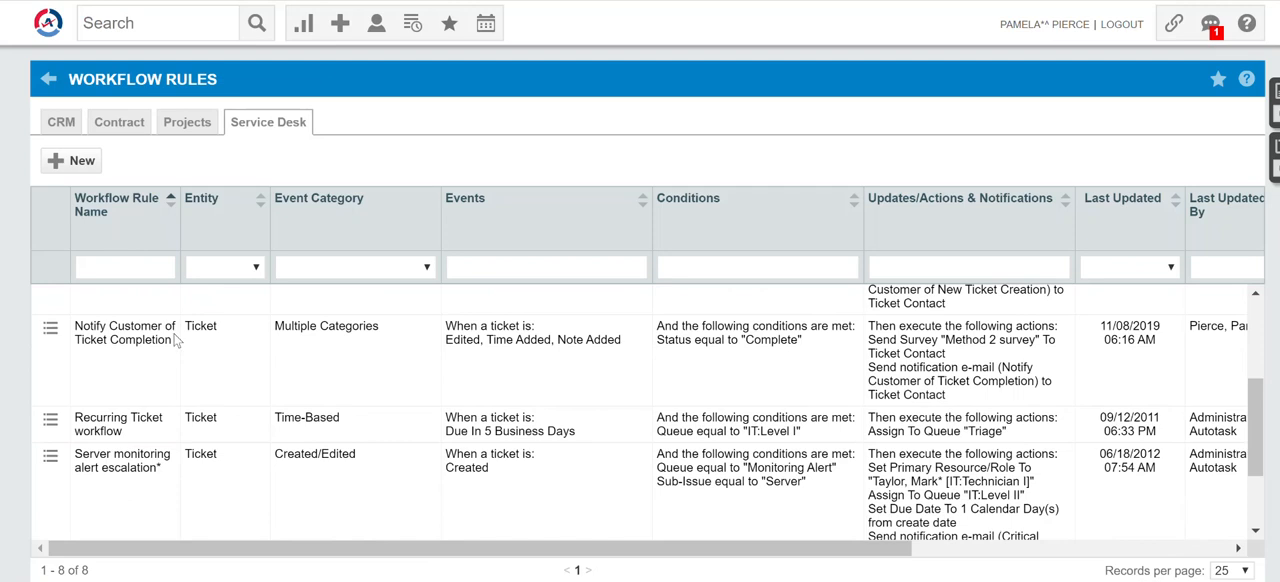
{"action": "mouse_move", "coordinate": [50, 338]}
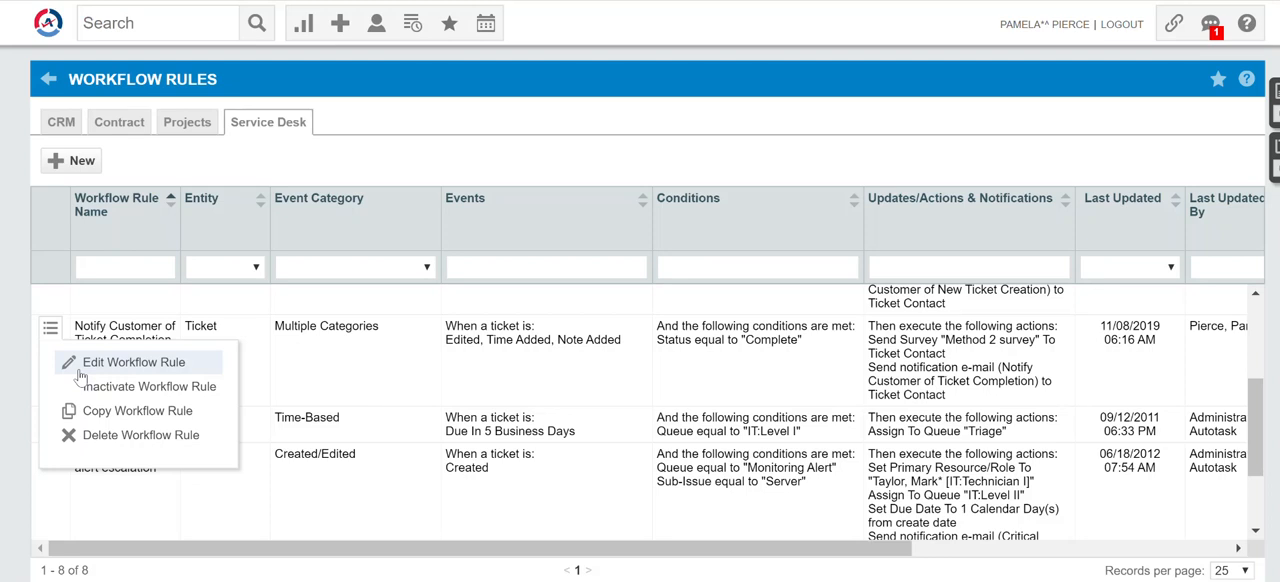
{"action": "left_click", "coordinate": [80, 364]}
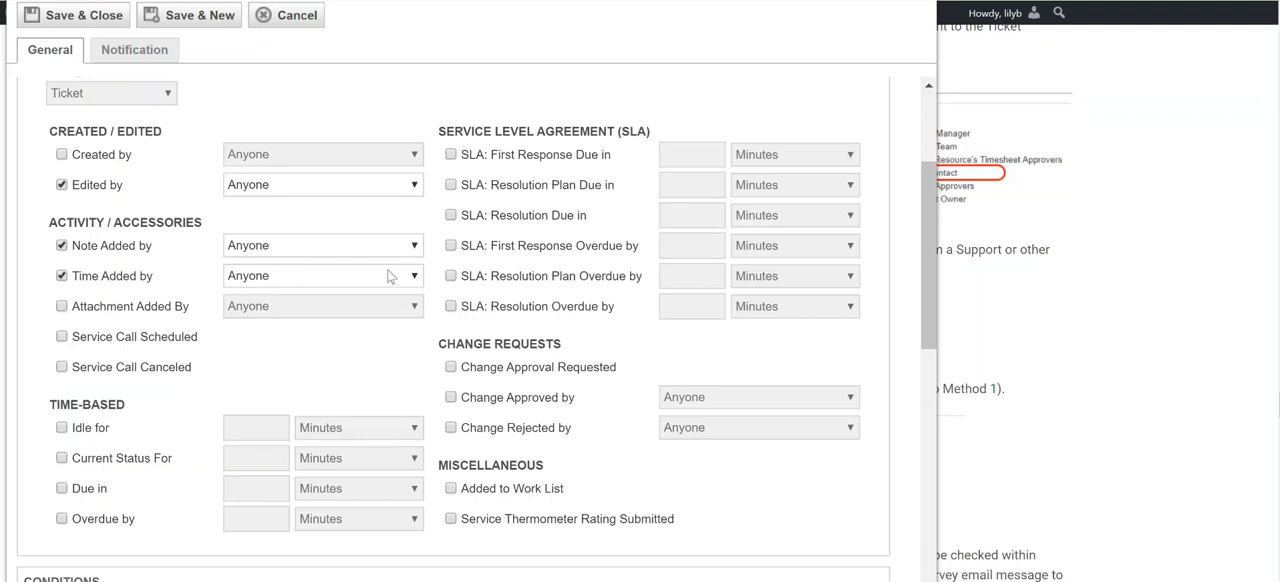
{"action": "scroll", "coordinate": [397, 274], "scroll_direction": "down", "scroll_amount": 4}
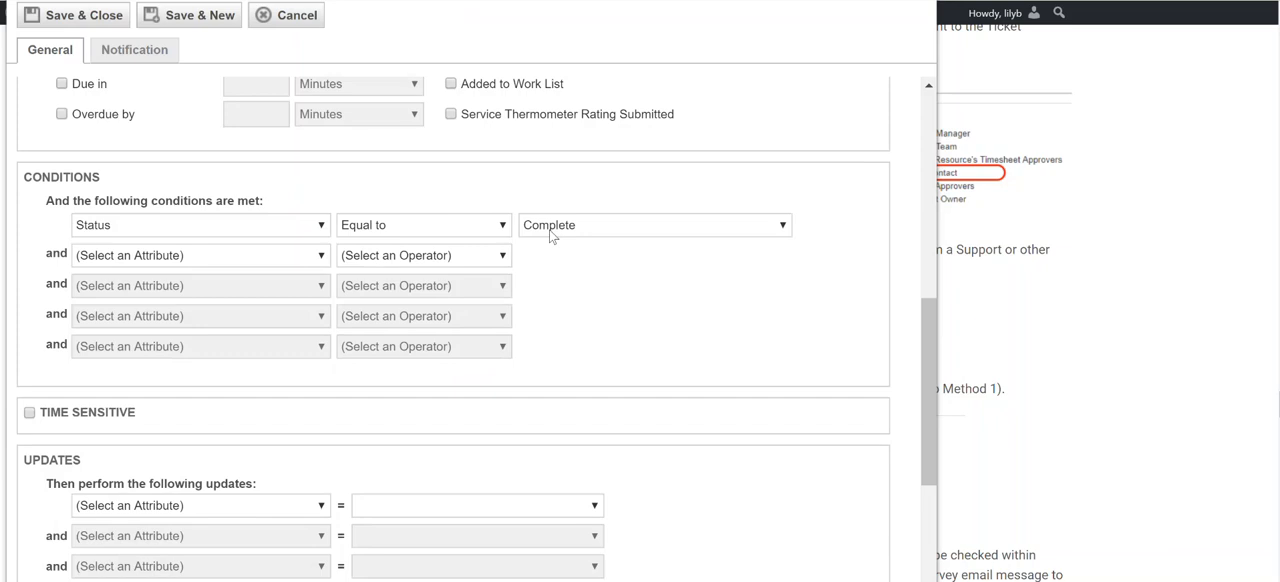
{"action": "scroll", "coordinate": [550, 235], "scroll_direction": "up", "scroll_amount": 2}
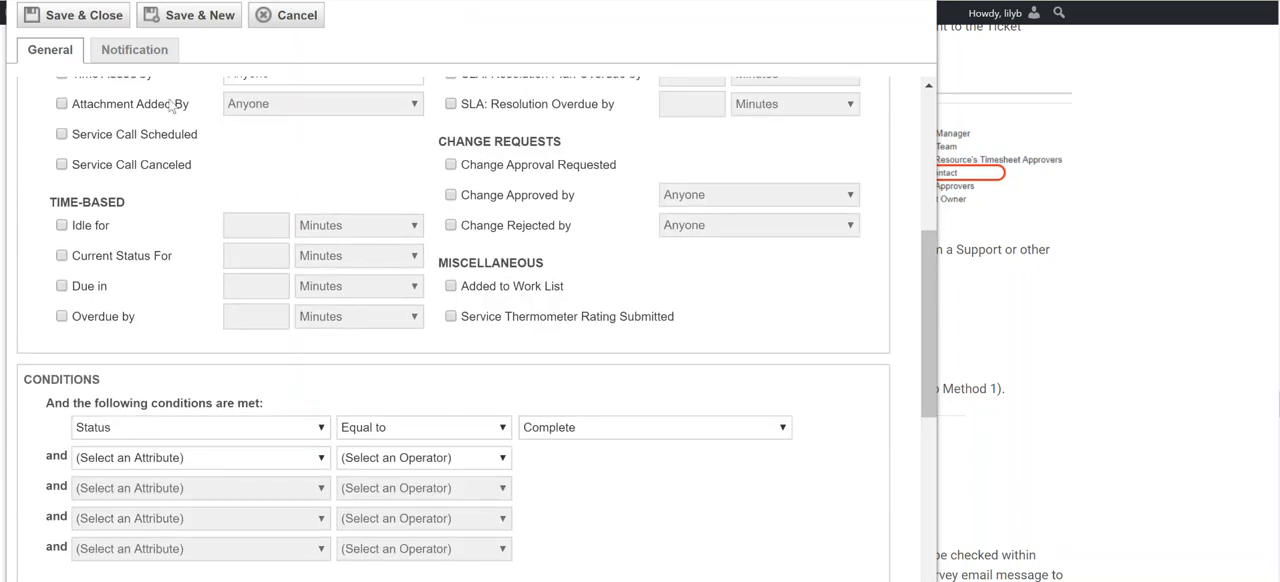
Review the rule's notification recipients, sender address and notification template, then save and close the workflow rule.
{"action": "left_click", "coordinate": [134, 52]}
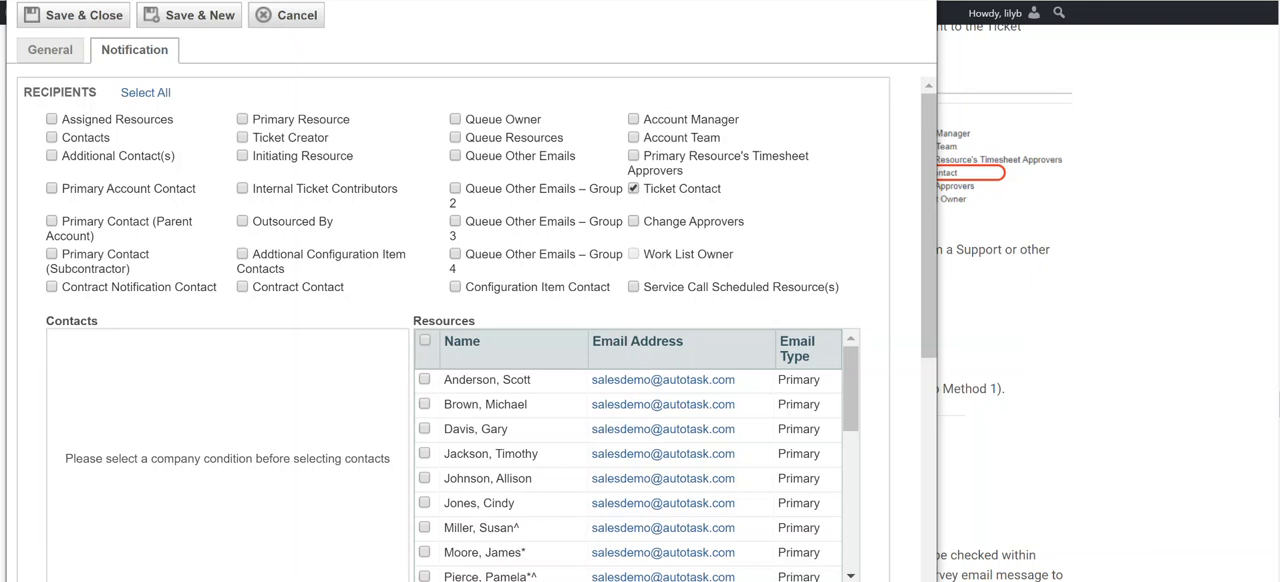
{"action": "scroll", "coordinate": [519, 450], "scroll_direction": "down", "scroll_amount": 5}
{"action": "scroll", "coordinate": [541, 476], "scroll_direction": "down", "scroll_amount": 3}
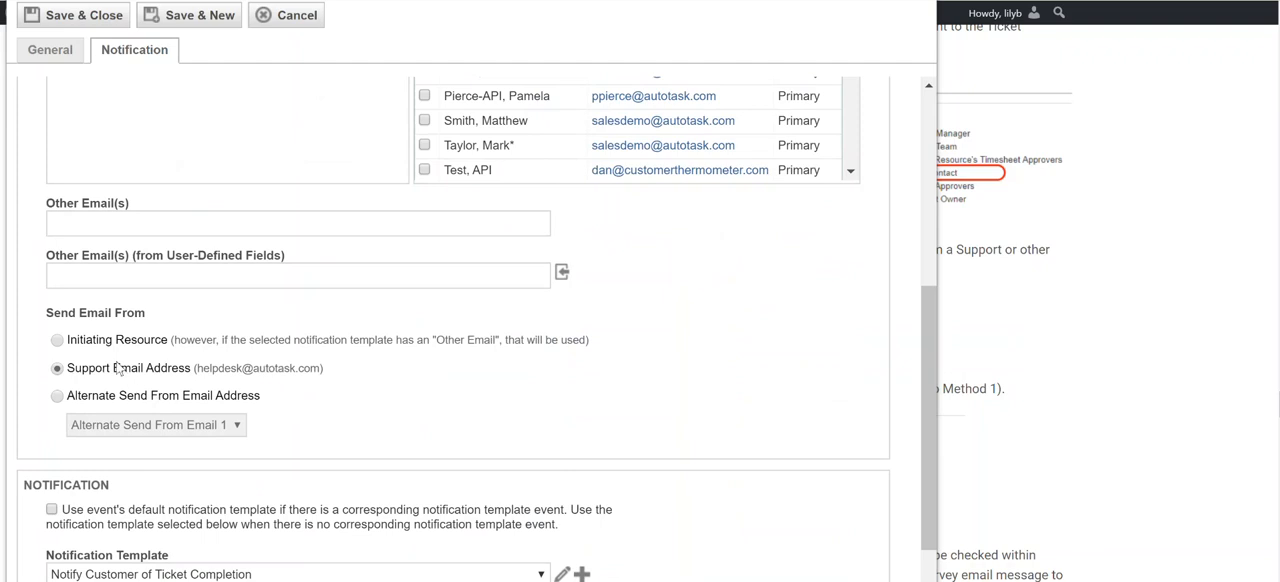
{"action": "scroll", "coordinate": [466, 398], "scroll_direction": "down", "scroll_amount": 3}
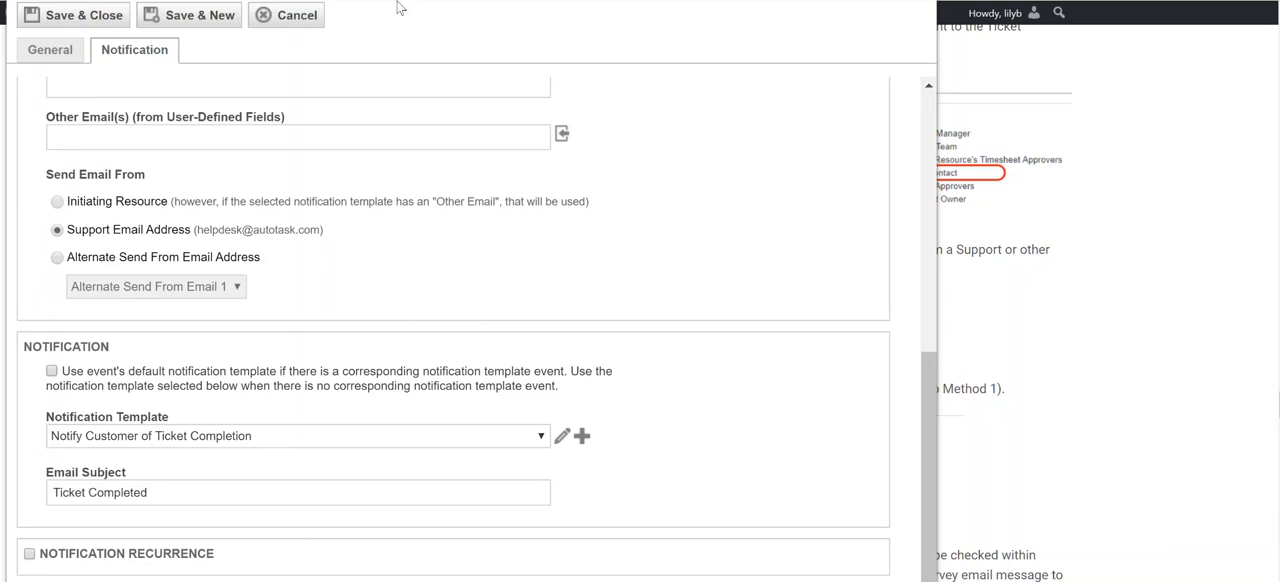
{"action": "left_click", "coordinate": [98, 17]}
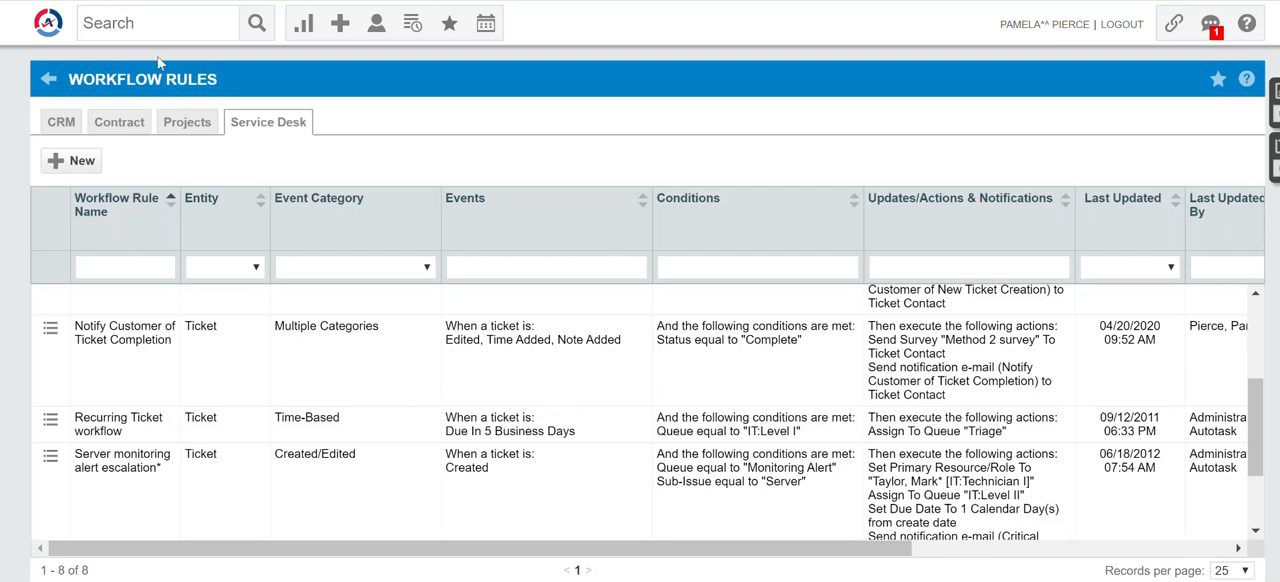
Open the Customer Thermometer Temperature field from Autotask's admin list of ticket user-defined fields.
{"action": "left_click", "coordinate": [48, 24]}
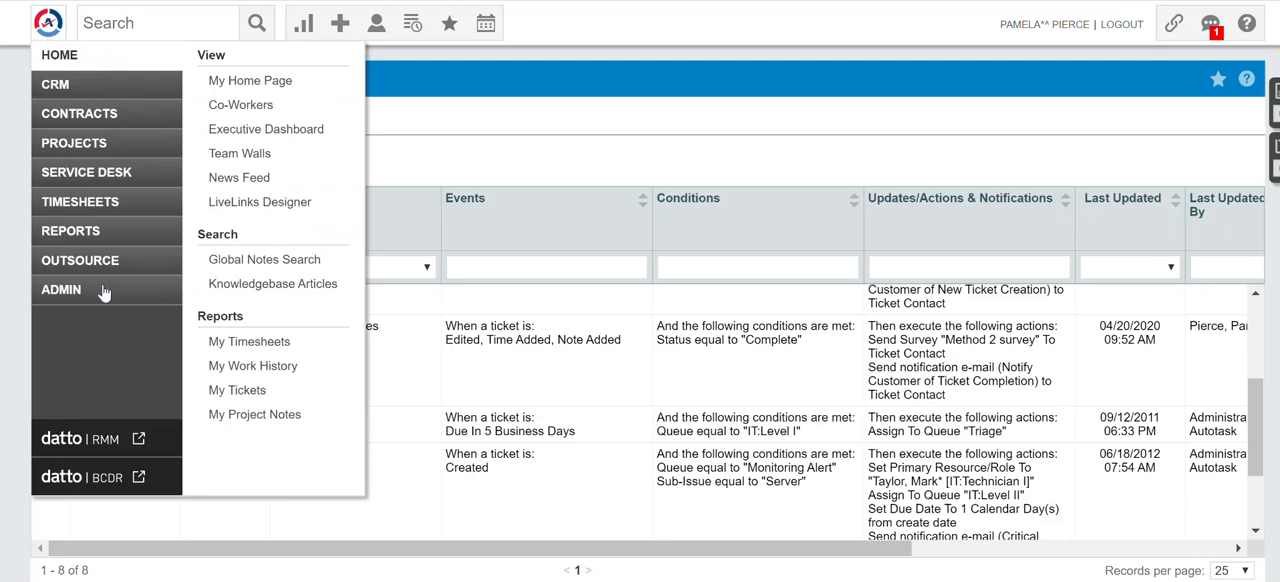
{"action": "mouse_move", "coordinate": [110, 293]}
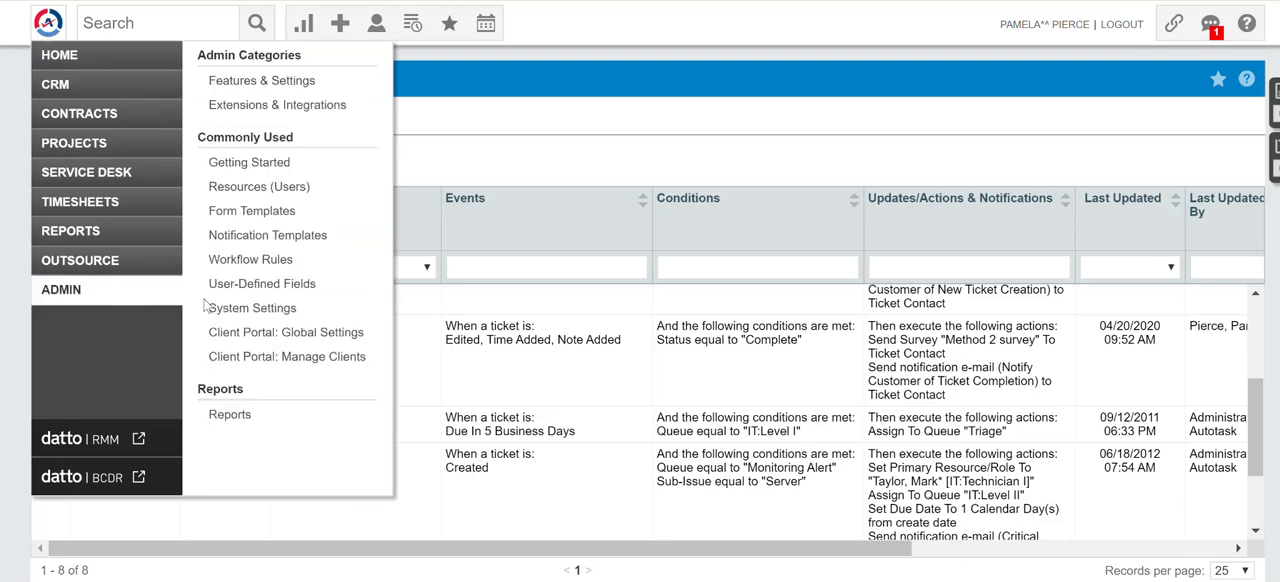
{"action": "left_click", "coordinate": [310, 283]}
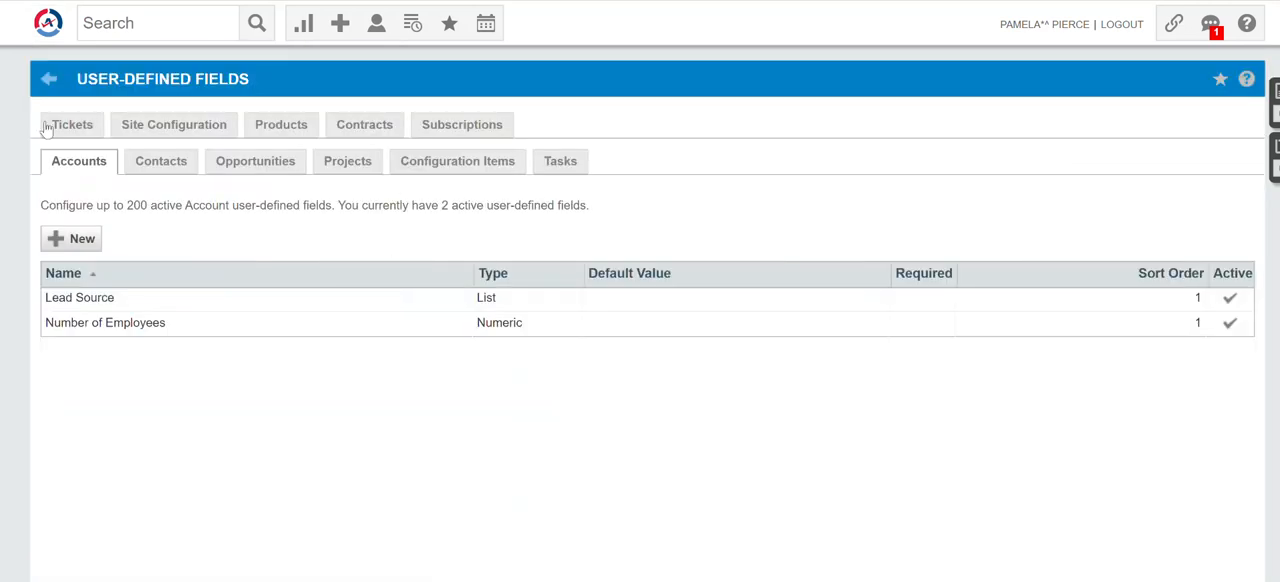
{"action": "left_click", "coordinate": [79, 127]}
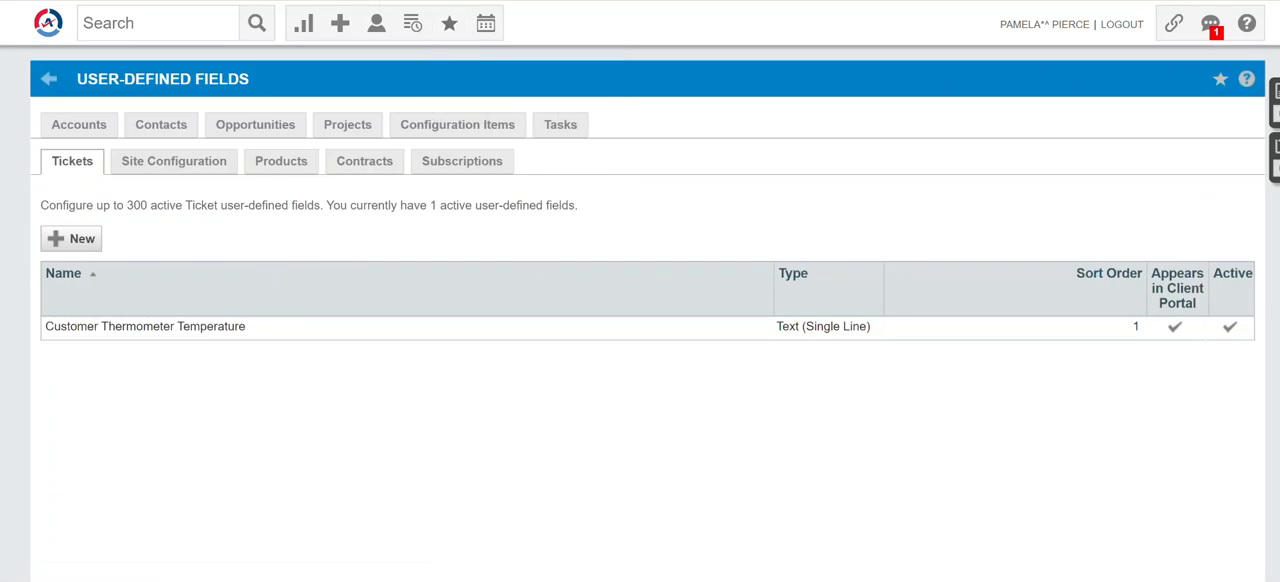
{"action": "double_click", "coordinate": [180, 334]}
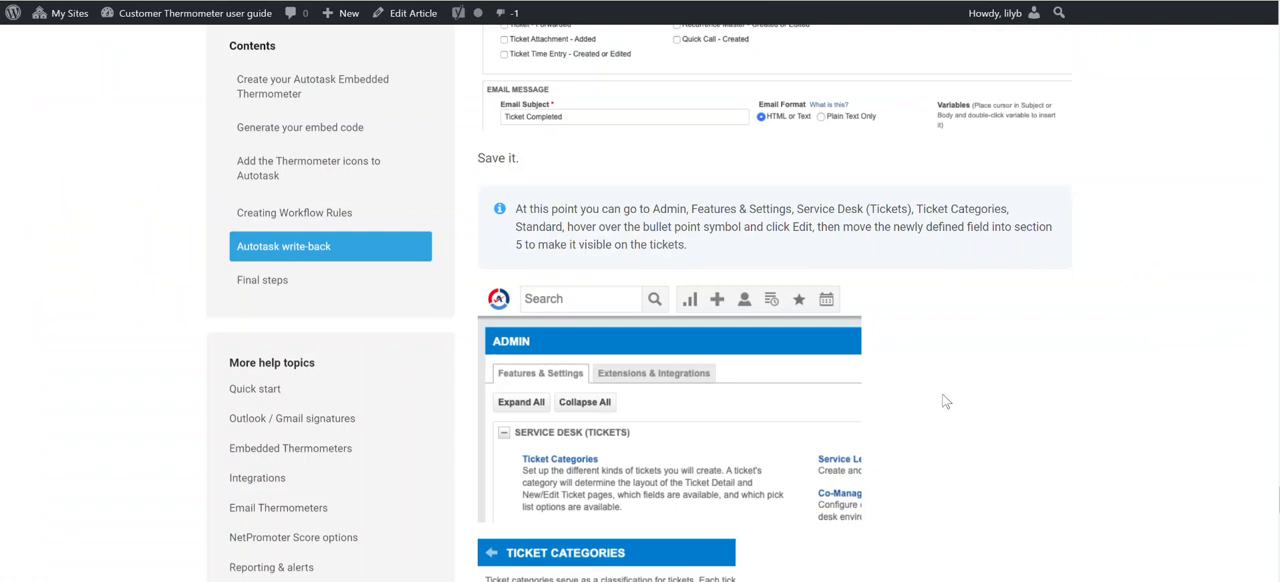
Read the Autotask write-back section of the Customer Thermometer user guide, from the template and ticket category instructions to the test ticket instructions.
{"action": "scroll", "coordinate": [940, 398], "scroll_direction": "down", "scroll_amount": 3}
{"action": "scroll", "coordinate": [925, 393], "scroll_direction": "up", "scroll_amount": 3}
{"action": "scroll", "coordinate": [923, 393], "scroll_direction": "up", "scroll_amount": 4}
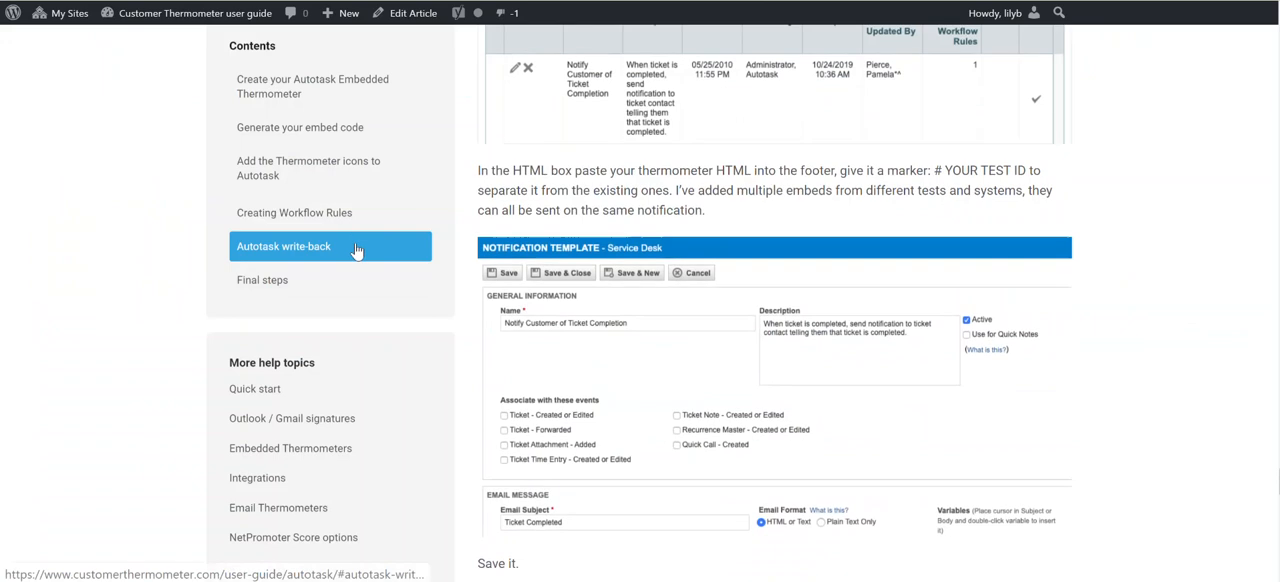
{"action": "left_click", "coordinate": [356, 250]}
{"action": "scroll", "coordinate": [642, 275], "scroll_direction": "down", "scroll_amount": 4}
{"action": "scroll", "coordinate": [645, 268], "scroll_direction": "down", "scroll_amount": 8}
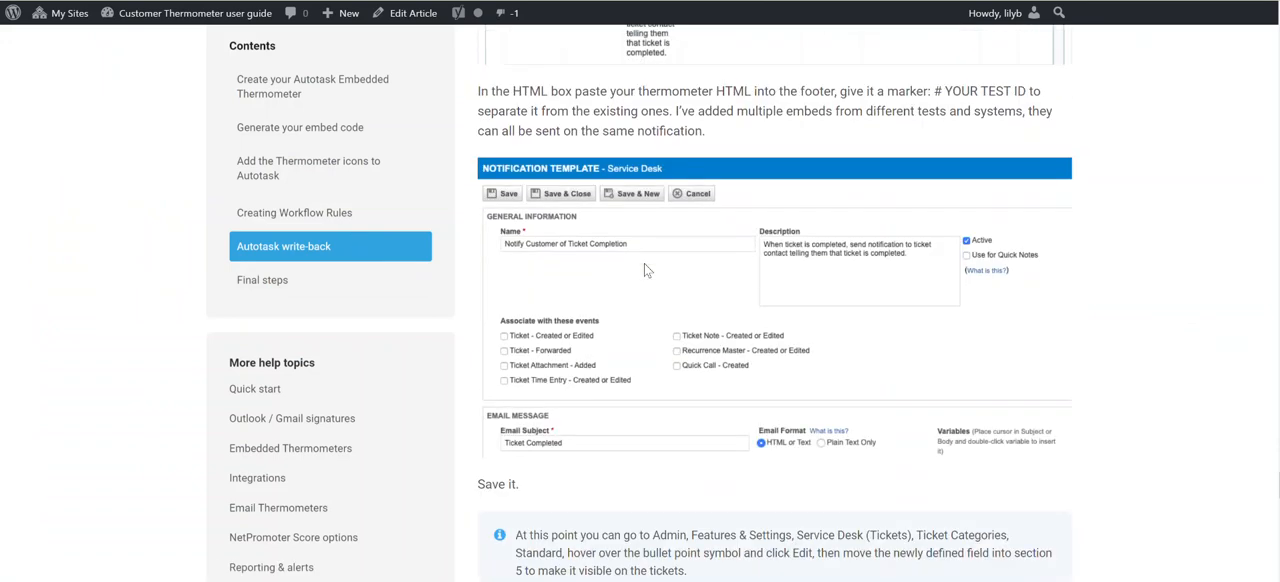
{"action": "scroll", "coordinate": [644, 263], "scroll_direction": "down", "scroll_amount": 6}
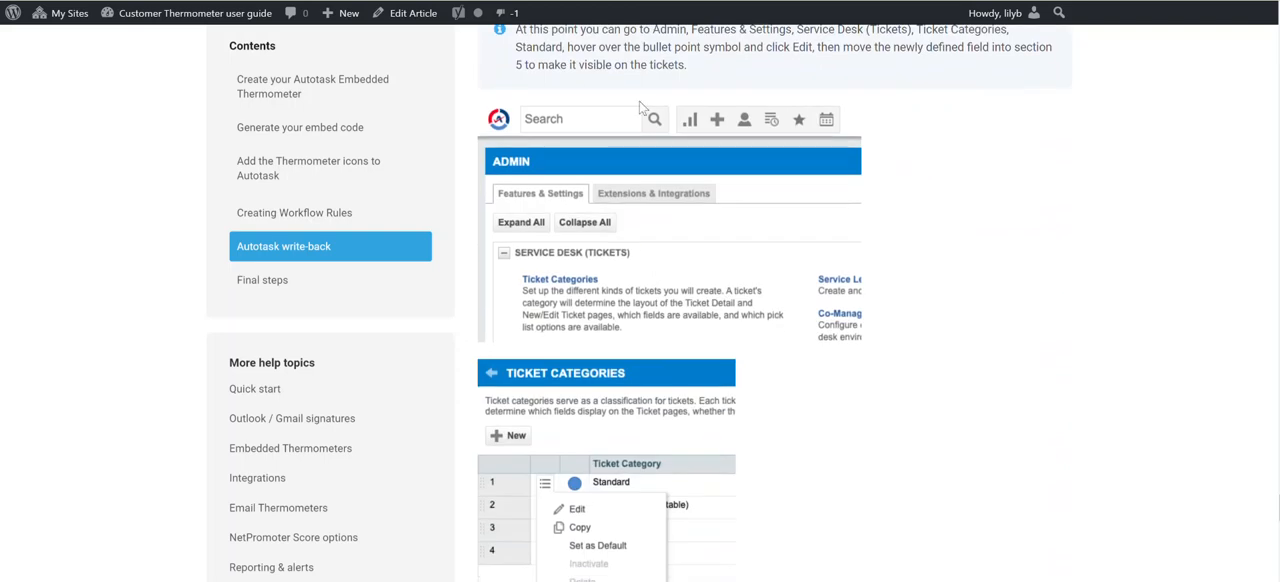
{"action": "scroll", "coordinate": [629, 191], "scroll_direction": "up", "scroll_amount": 1}
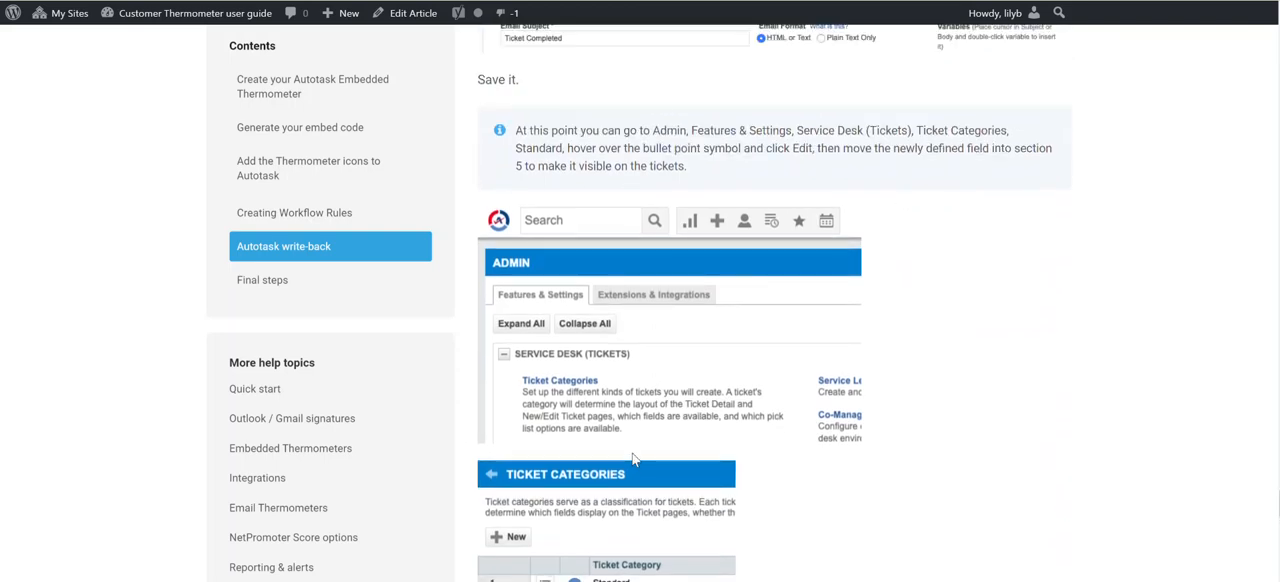
{"action": "scroll", "coordinate": [629, 425], "scroll_direction": "down", "scroll_amount": 2}
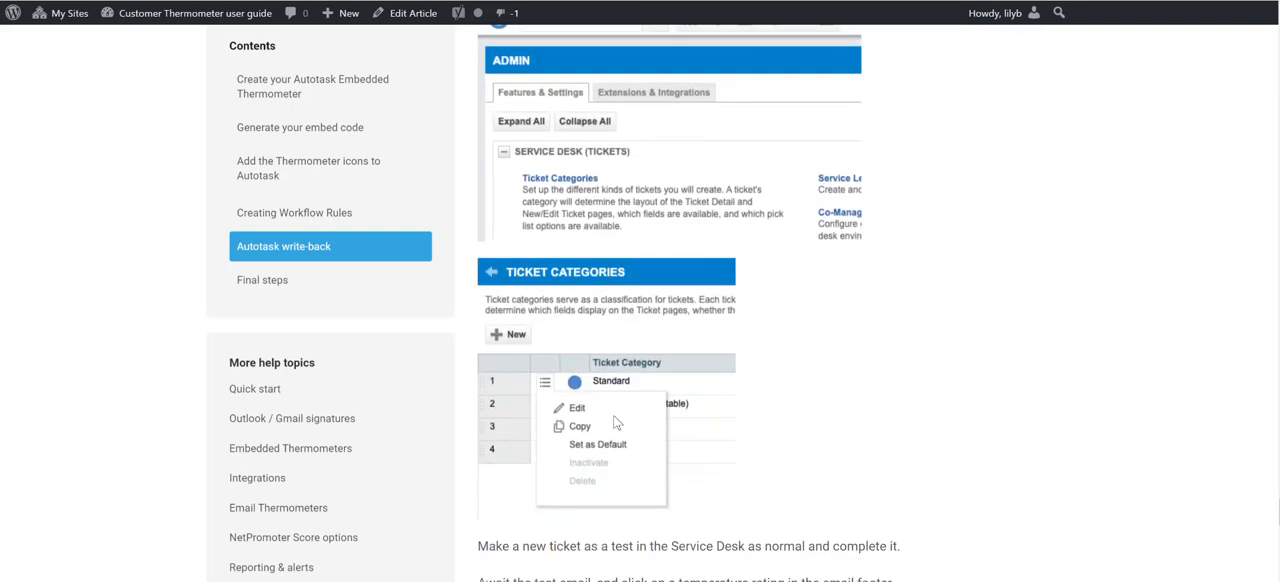
{"action": "scroll", "coordinate": [737, 400], "scroll_direction": "down", "scroll_amount": 2}
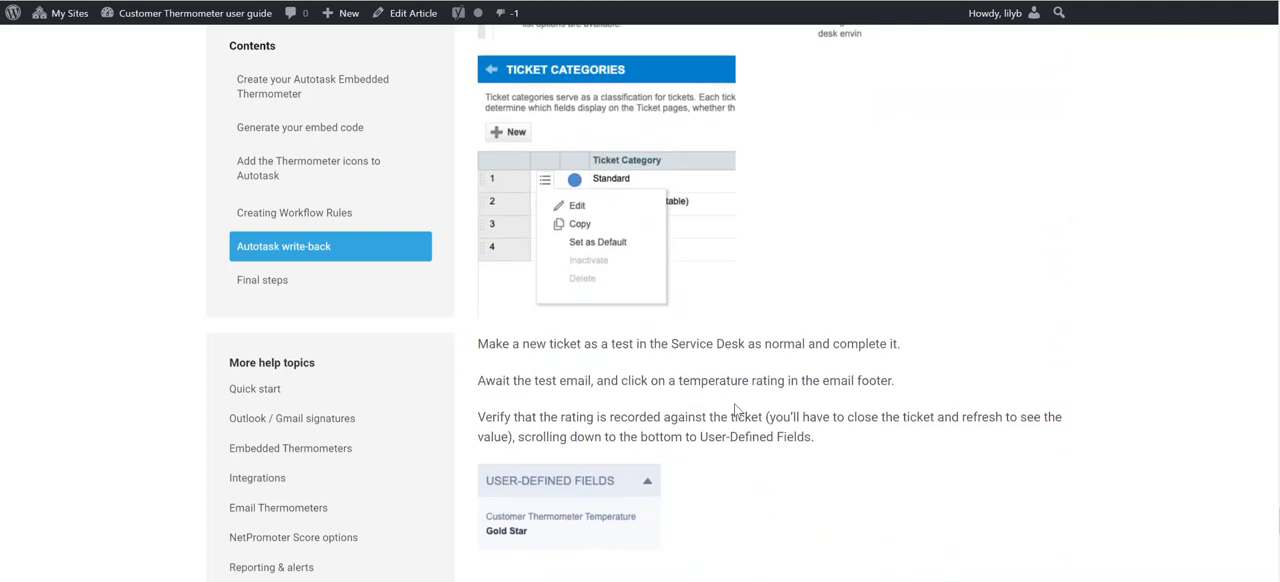
{"action": "scroll", "coordinate": [737, 408], "scroll_direction": "up", "scroll_amount": 5}
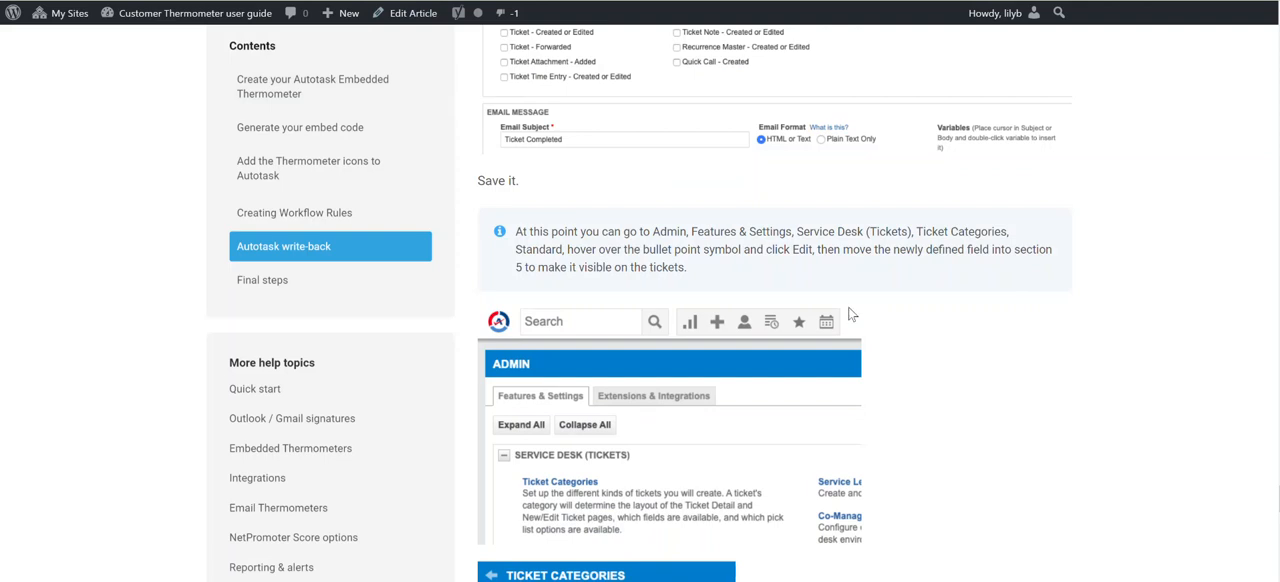
{"action": "scroll", "coordinate": [850, 315], "scroll_direction": "down", "scroll_amount": 4}
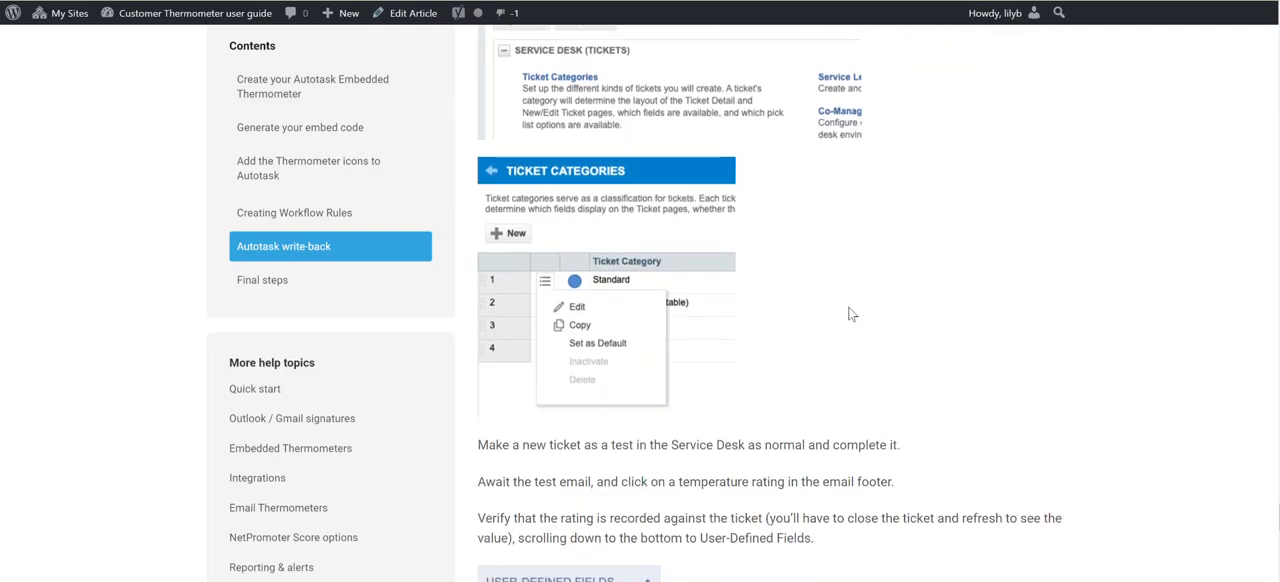
{"action": "scroll", "coordinate": [850, 315], "scroll_direction": "down", "scroll_amount": 1}
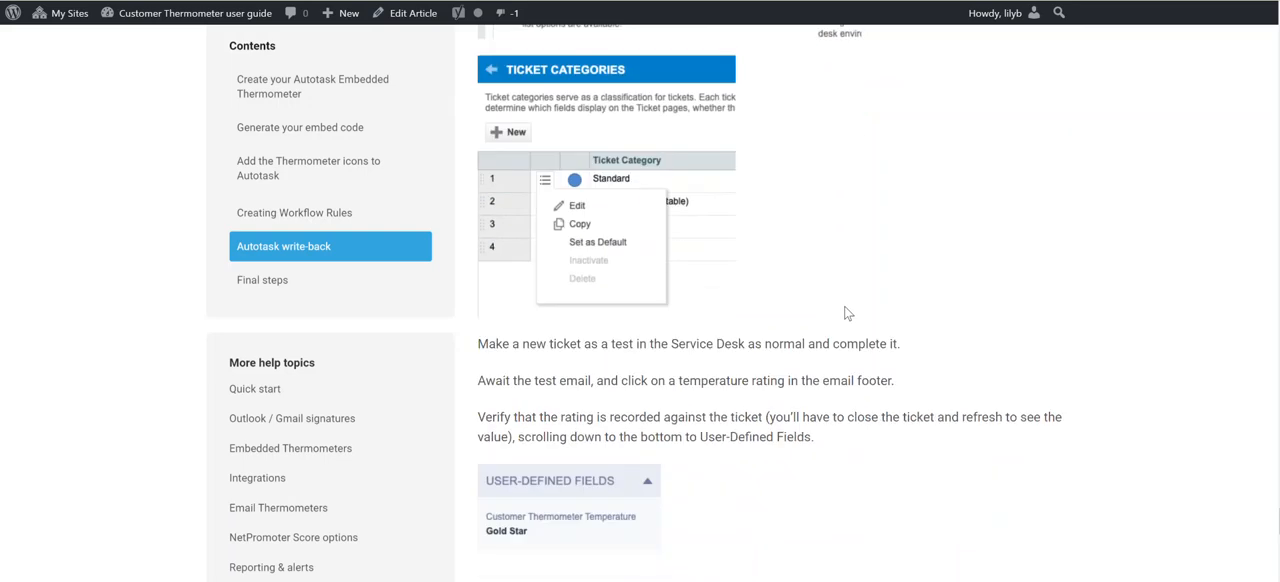
{"action": "scroll", "coordinate": [846, 313], "scroll_direction": "down", "scroll_amount": 2}
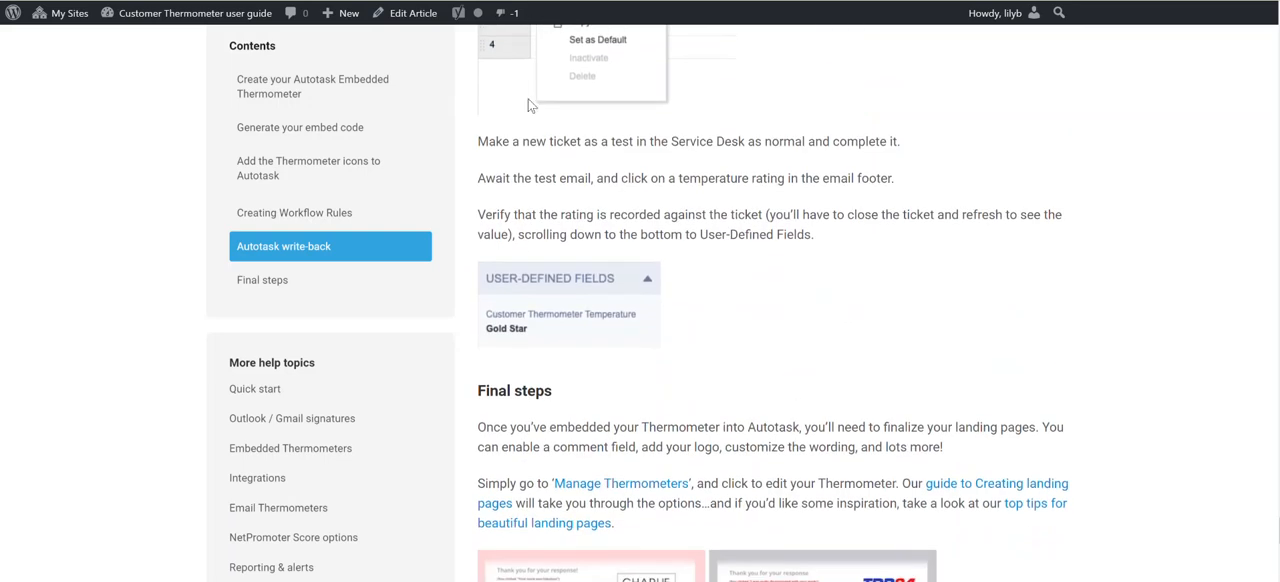
Switch to the Ticket Completed email in Outlook, rate the service Excellent and submit the comment "Great support!".
{"action": "mouse_move", "coordinate": [458, 12]}
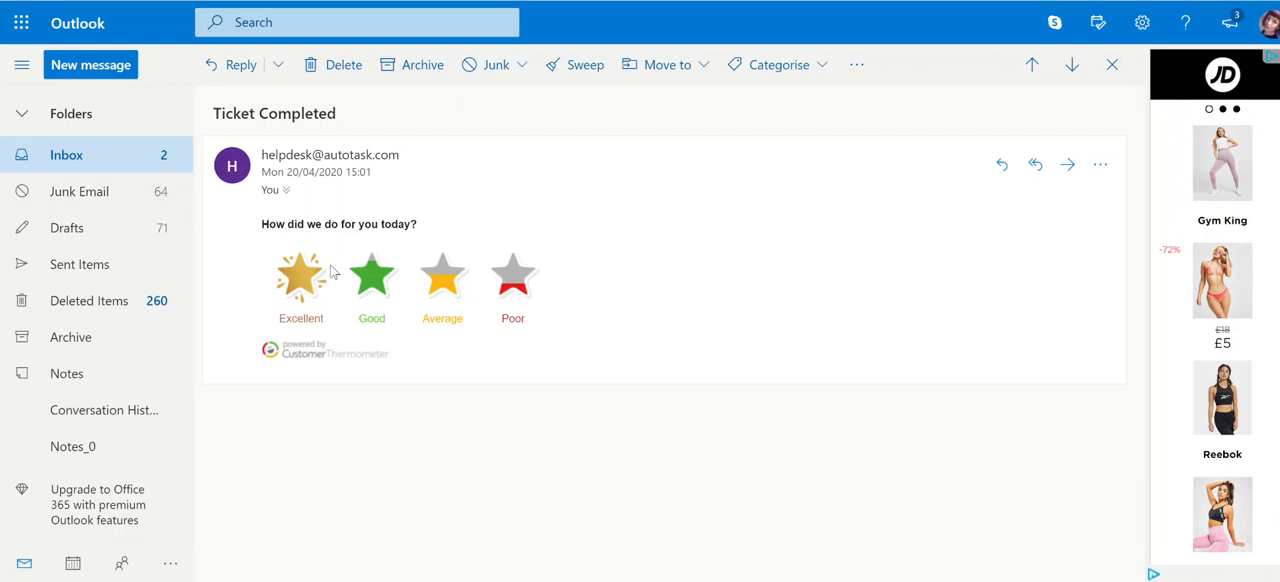
{"action": "left_click", "coordinate": [291, 283]}
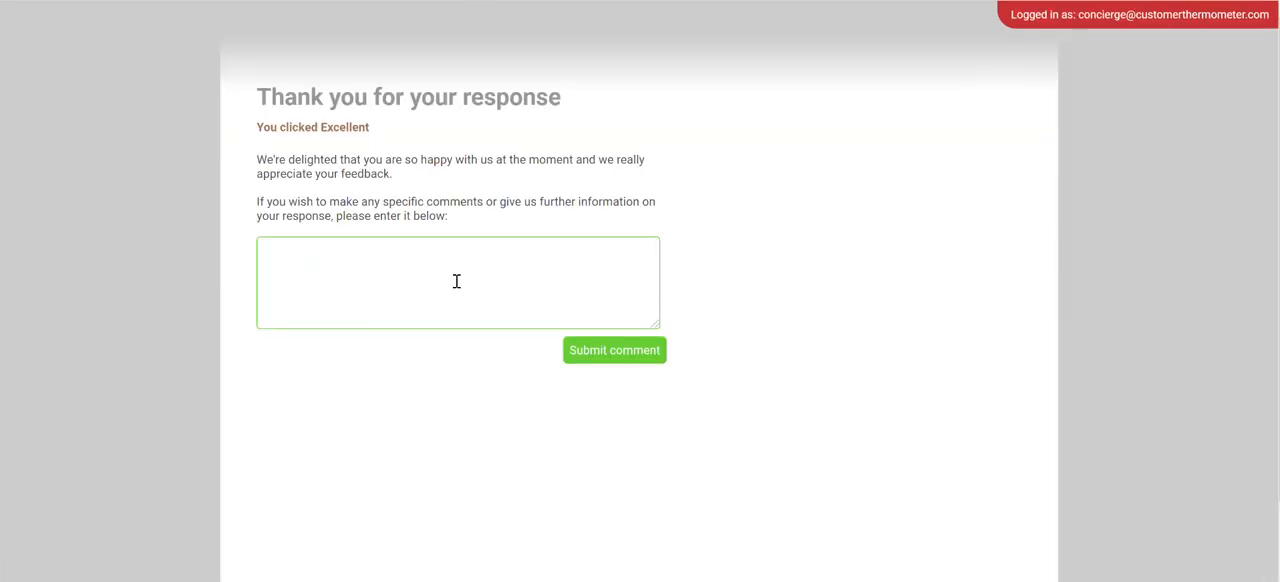
{"action": "left_click", "coordinate": [456, 281]}
{"action": "type", "text": "Gre"}
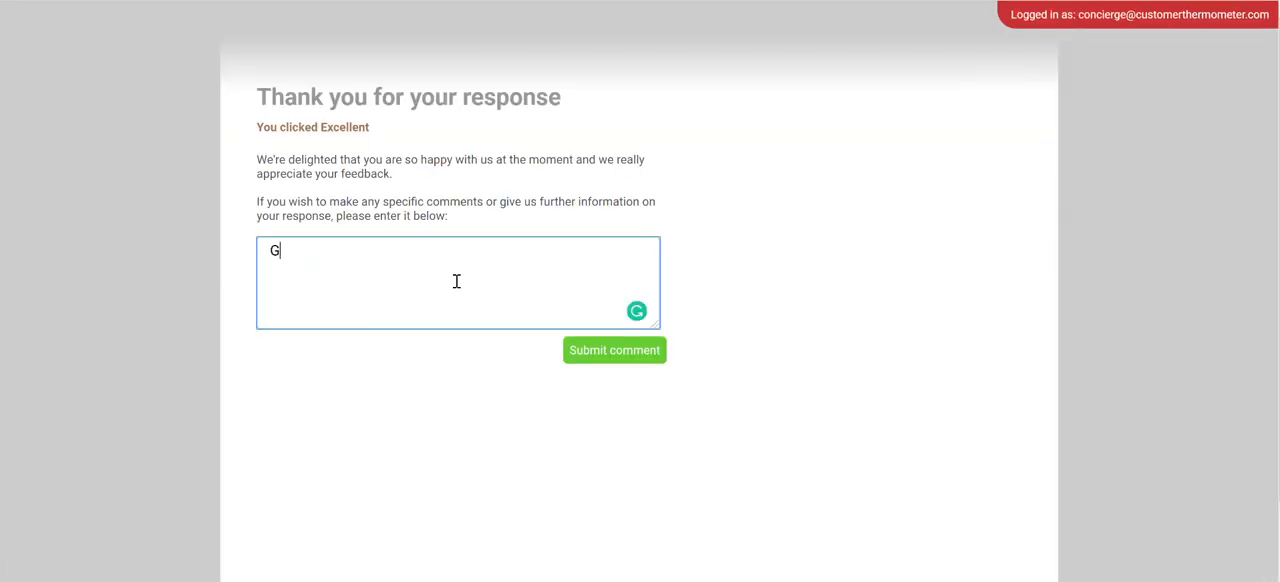
{"action": "type", "text": "at support!"}
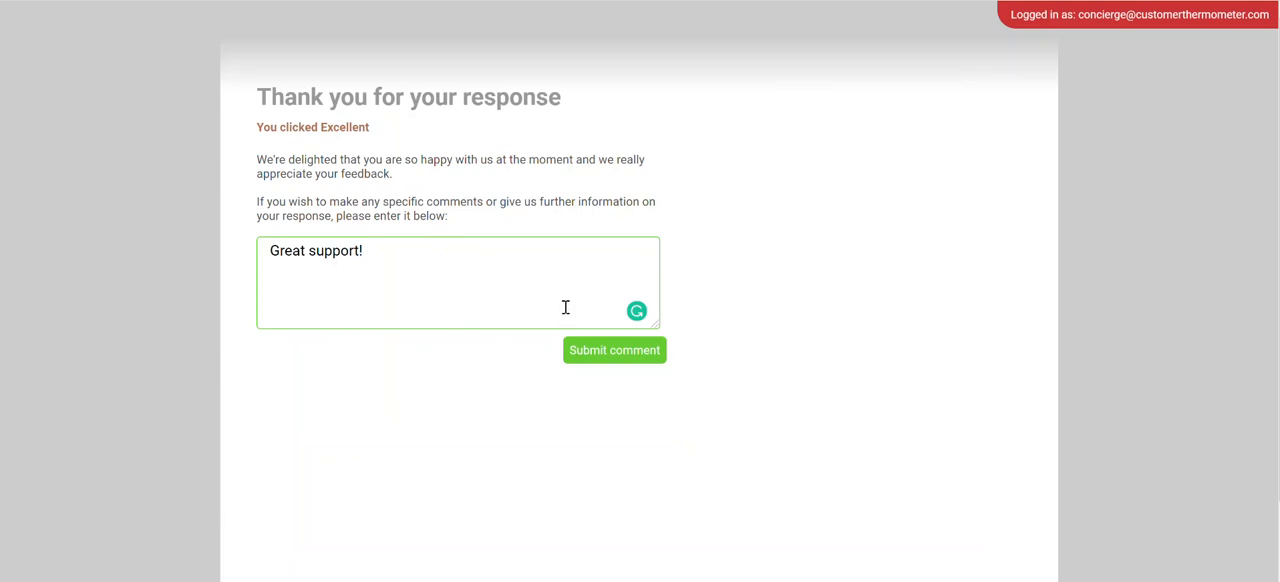
{"action": "left_click", "coordinate": [592, 362]}
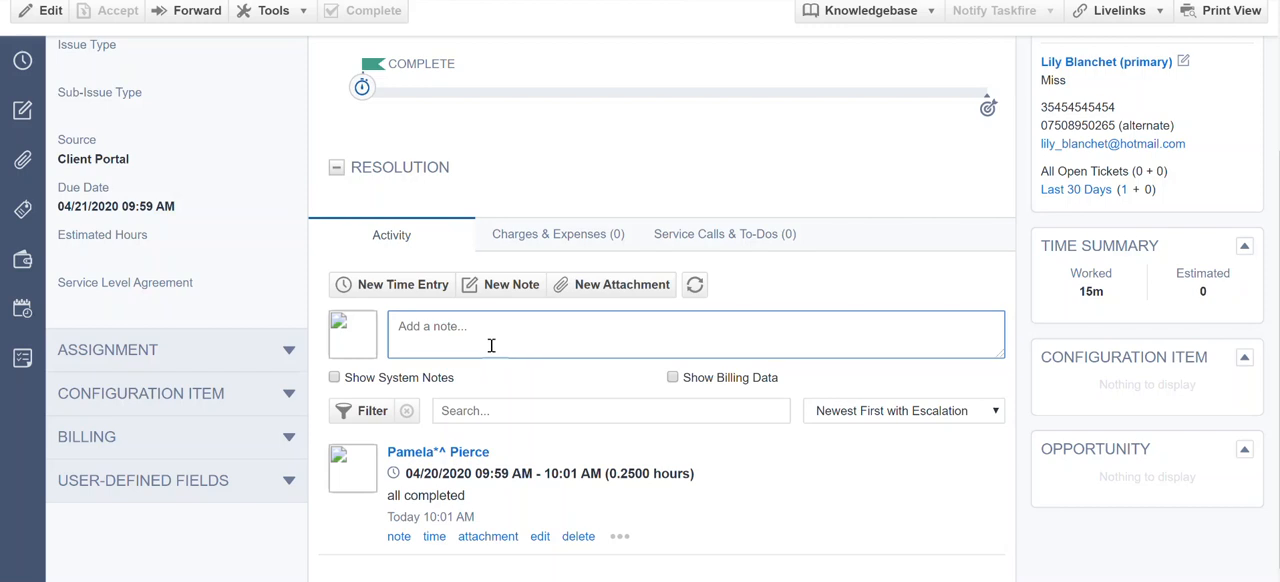
Expand the User-Defined Fields section of the completed test ticket in Autotask to check the recorded rating.
{"action": "left_click", "coordinate": [284, 481]}
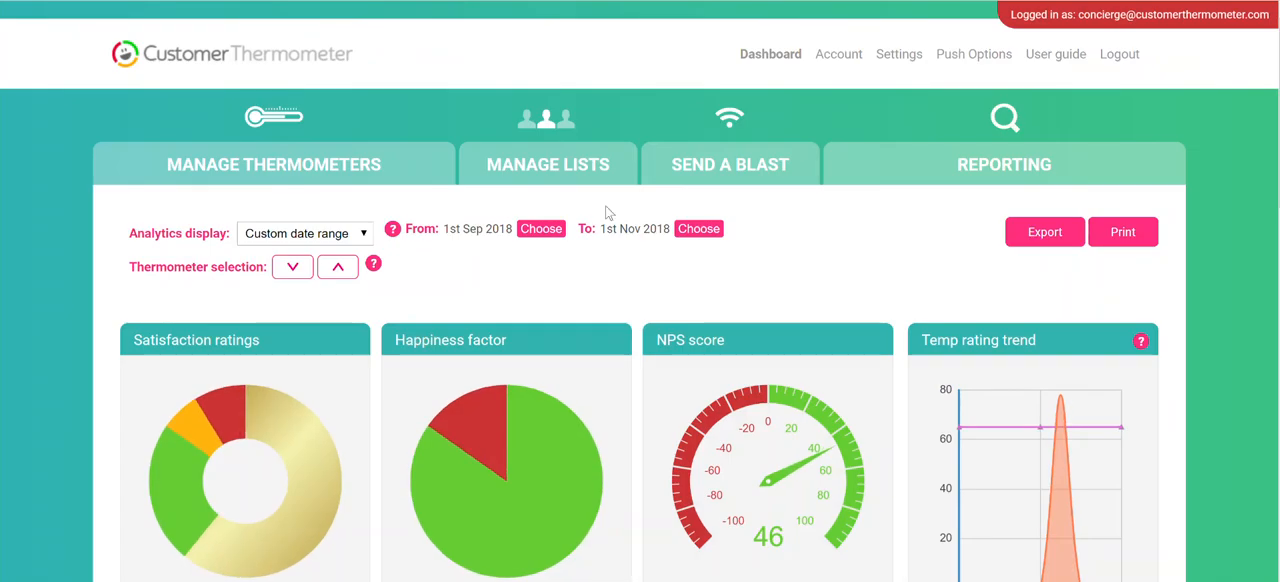
Switch to Customer Thermometer's reporting and open the list of responses for the AutoTask Demo embedded thermometer.
{"action": "left_click", "coordinate": [1030, 172]}
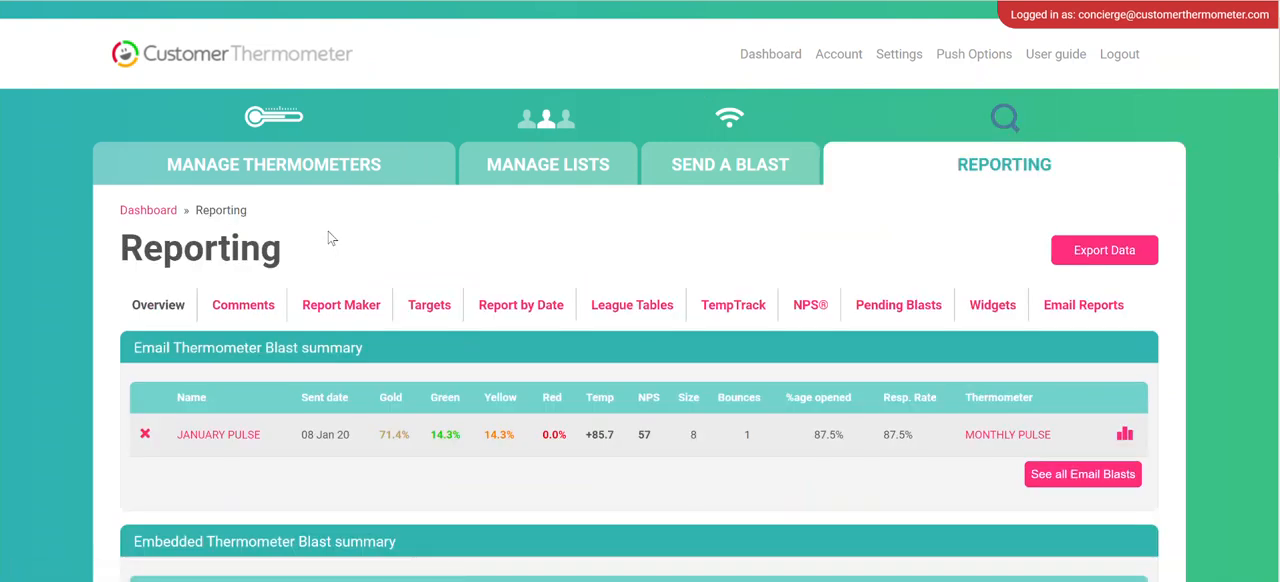
{"action": "scroll", "coordinate": [328, 231], "scroll_direction": "down", "scroll_amount": 3}
{"action": "left_click", "coordinate": [223, 328]}
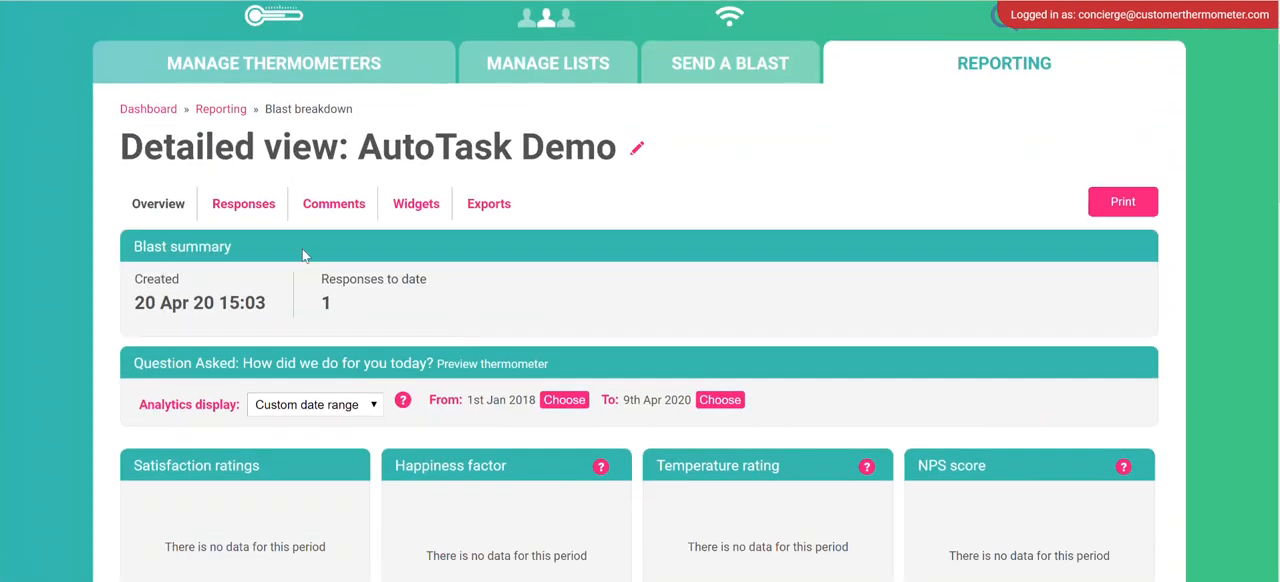
{"action": "left_click", "coordinate": [240, 218]}
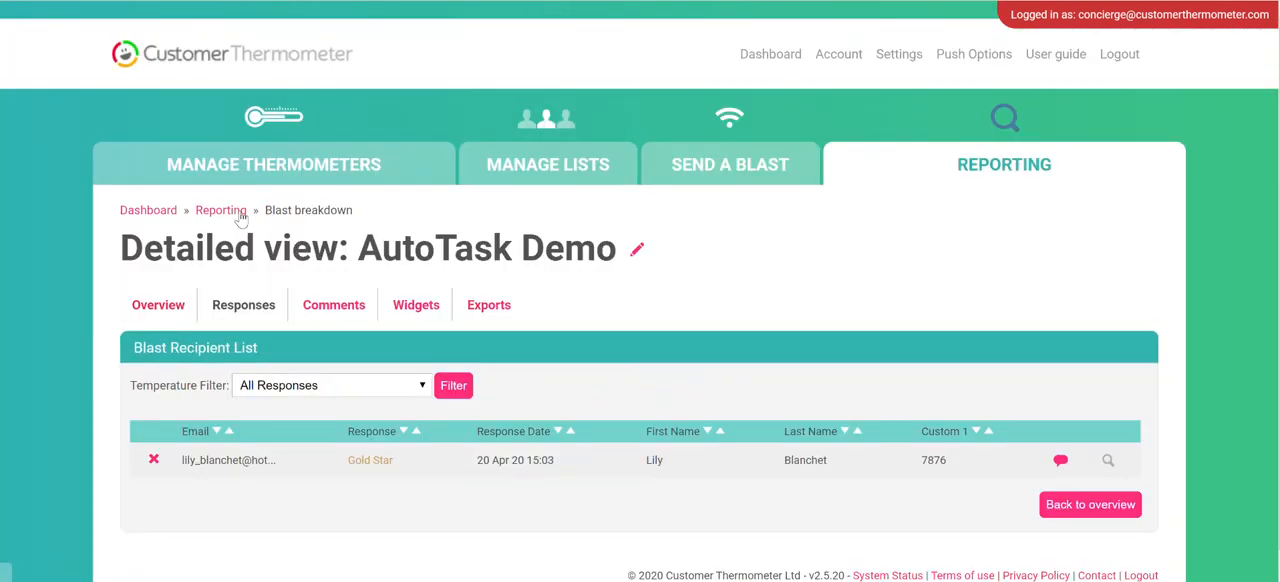
Examine the AutoTask Demo response's email and Custom 1 values, then view and close its customer comment.
{"action": "scroll", "coordinate": [449, 436], "scroll_direction": "down", "scroll_amount": 1}
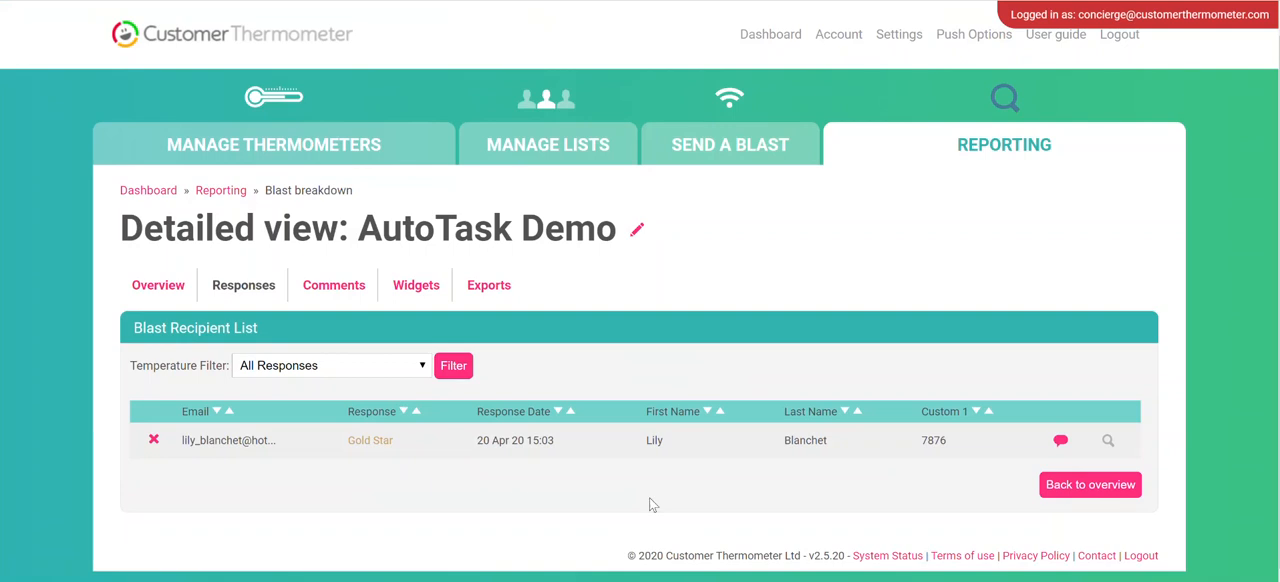
{"action": "left_click_drag", "start_coordinate": [227, 442], "coordinate": [310, 451]}
{"action": "left_click", "coordinate": [212, 452]}
{"action": "double_click", "coordinate": [928, 440]}
{"action": "left_click", "coordinate": [967, 436]}
{"action": "left_click", "coordinate": [1062, 448]}
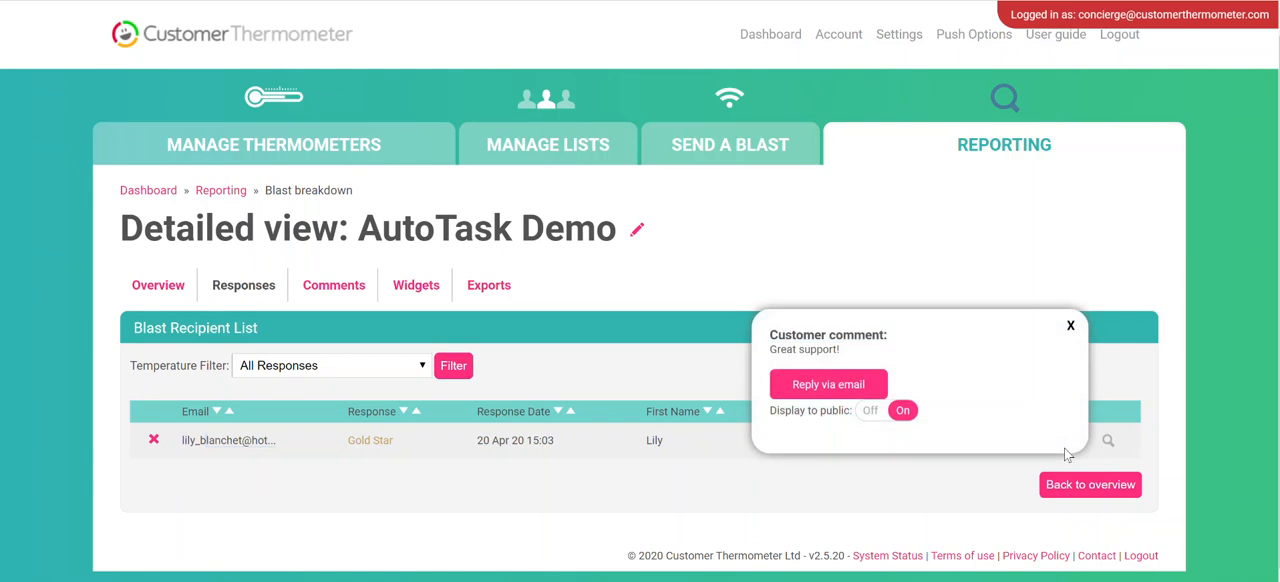
{"action": "left_click", "coordinate": [1071, 327]}
Return to the main Reporting overview and look through the blast summaries and available report types.
{"action": "left_click", "coordinate": [962, 146]}
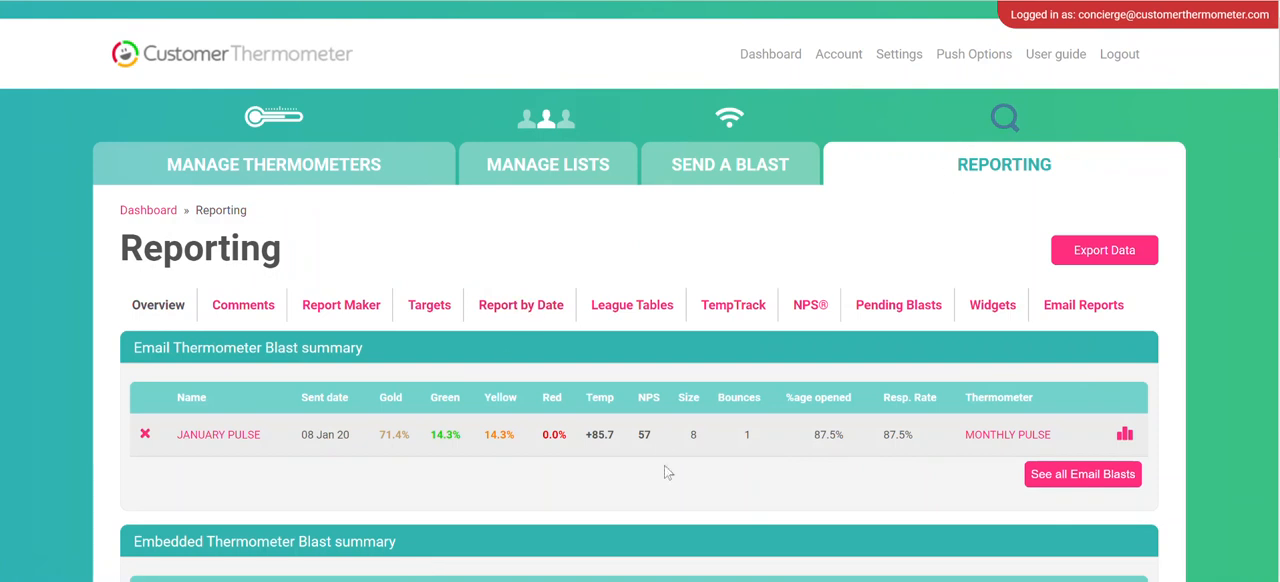
{"action": "scroll", "coordinate": [660, 447], "scroll_direction": "down", "scroll_amount": 2}
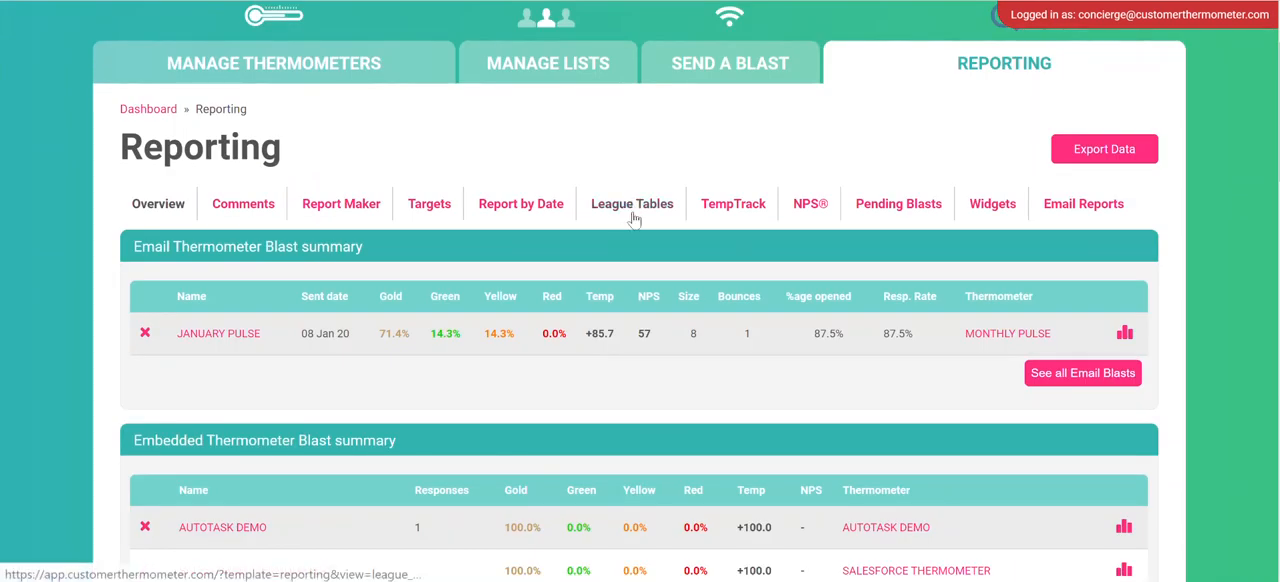